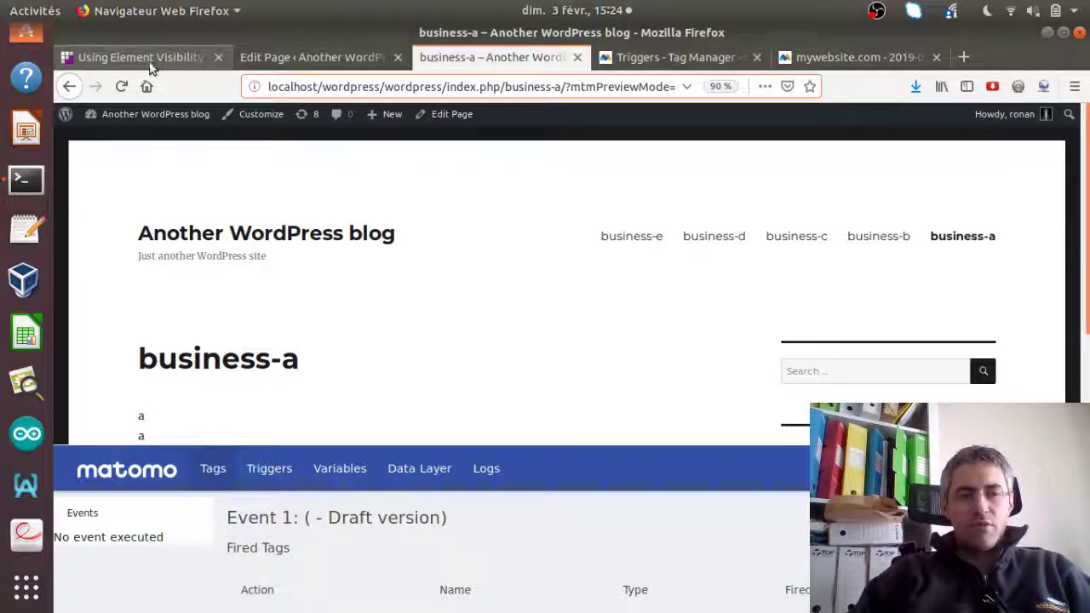
# Look through the Optimize Smart article on the element visibility trigger, covering its table of contents and the viewport size sections
pyautogui.click(149, 67)
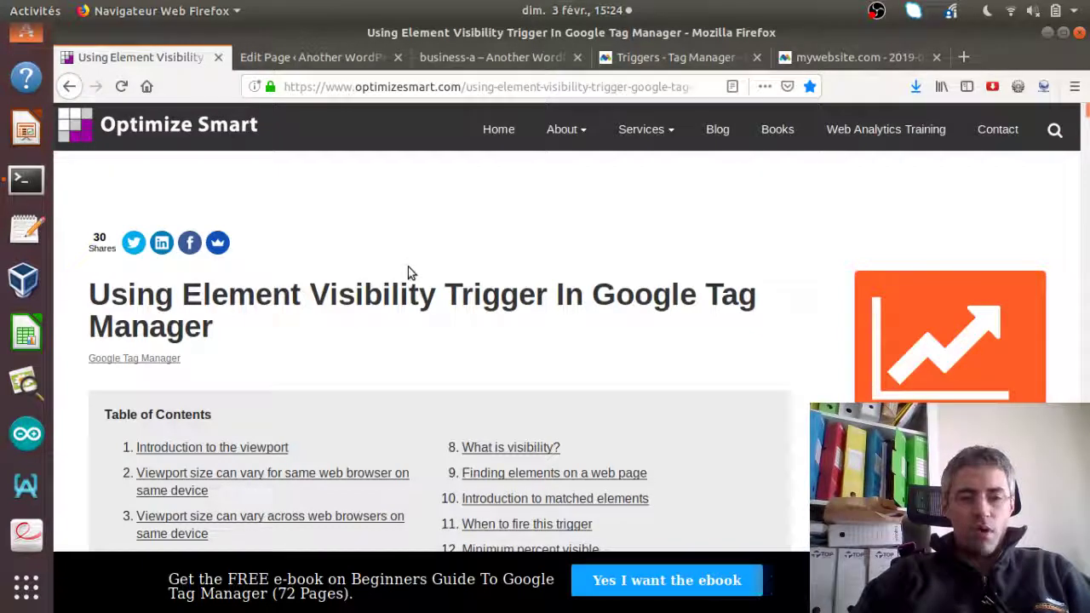
pyautogui.scroll(-2, 407, 268)
pyautogui.scroll(-10, 408, 271)
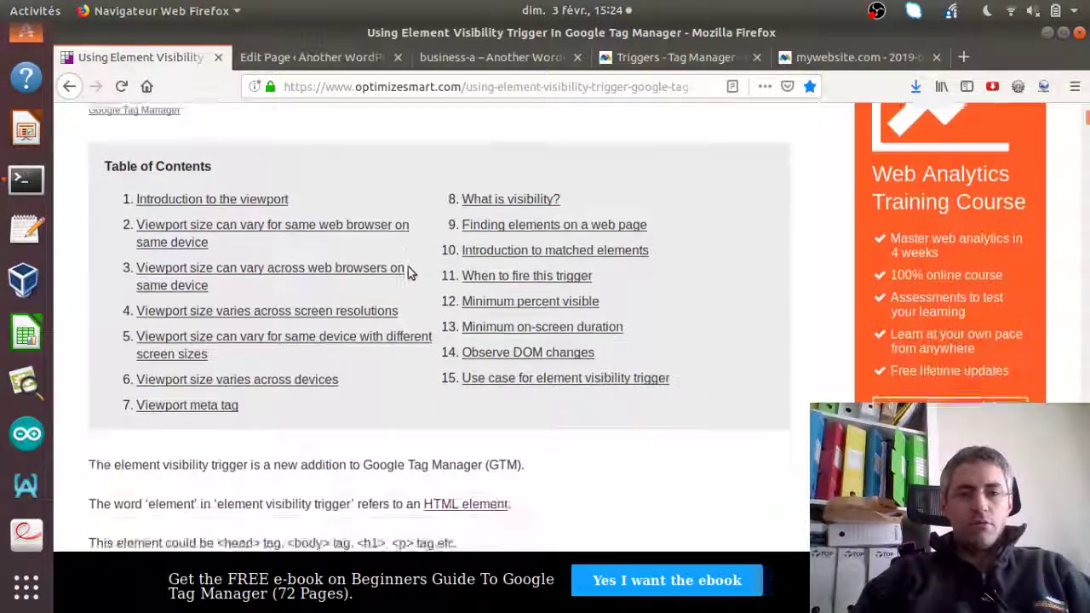
pyautogui.scroll(-3, 408, 271)
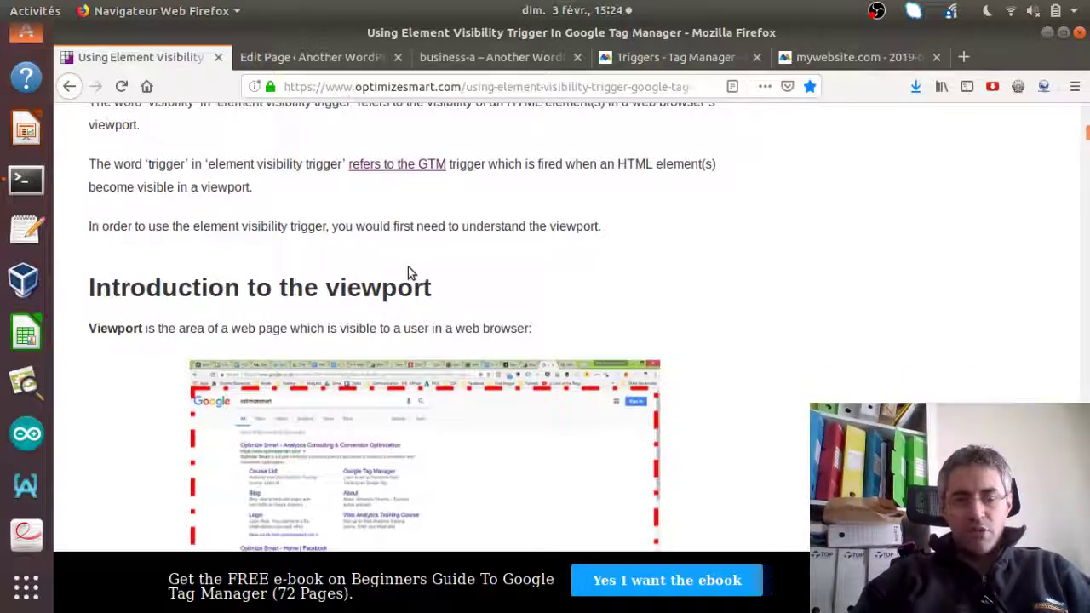
pyautogui.scroll(-9, 408, 271)
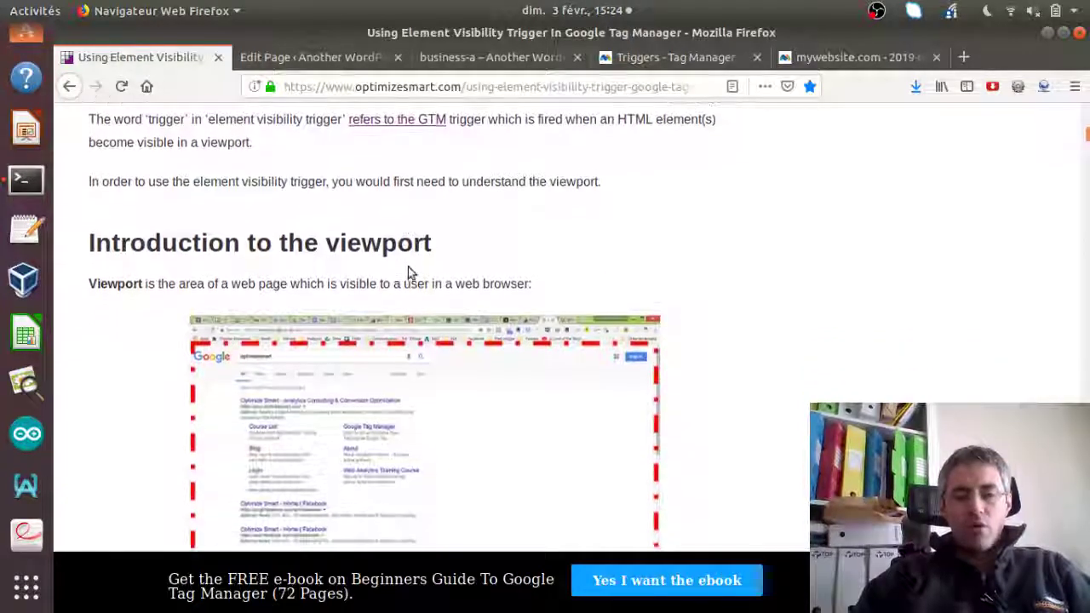
pyautogui.scroll(-12, 408, 271)
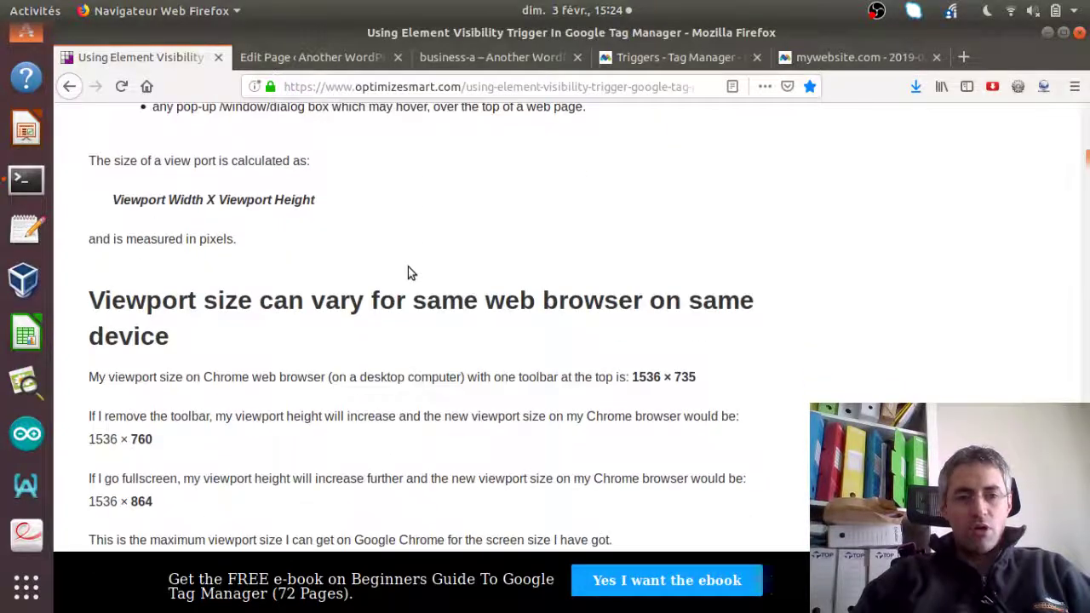
pyautogui.scroll(-15, 408, 271)
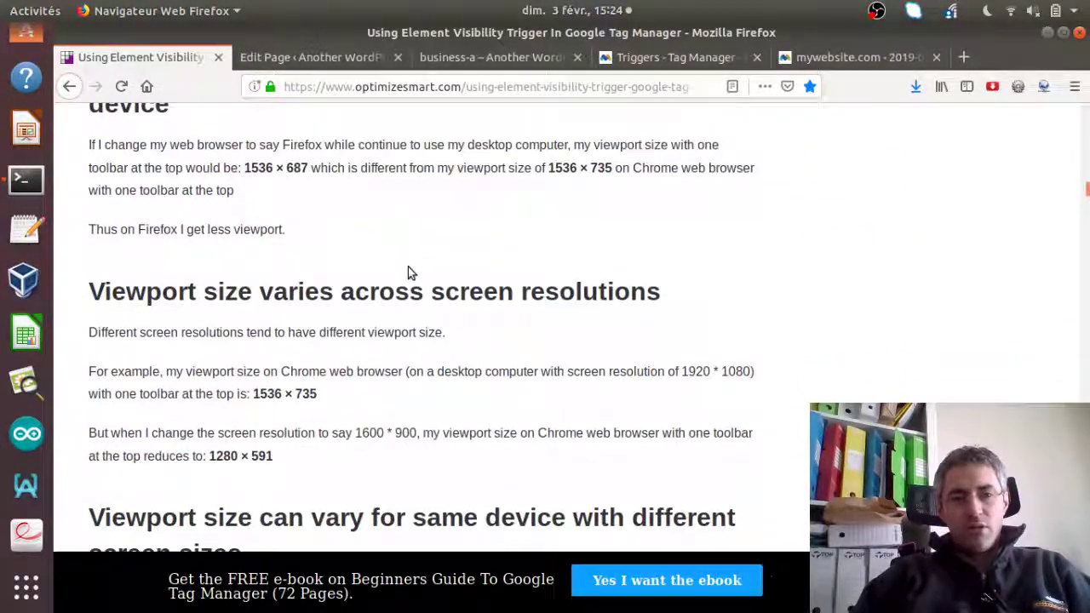
pyautogui.scroll(-3, 409, 272)
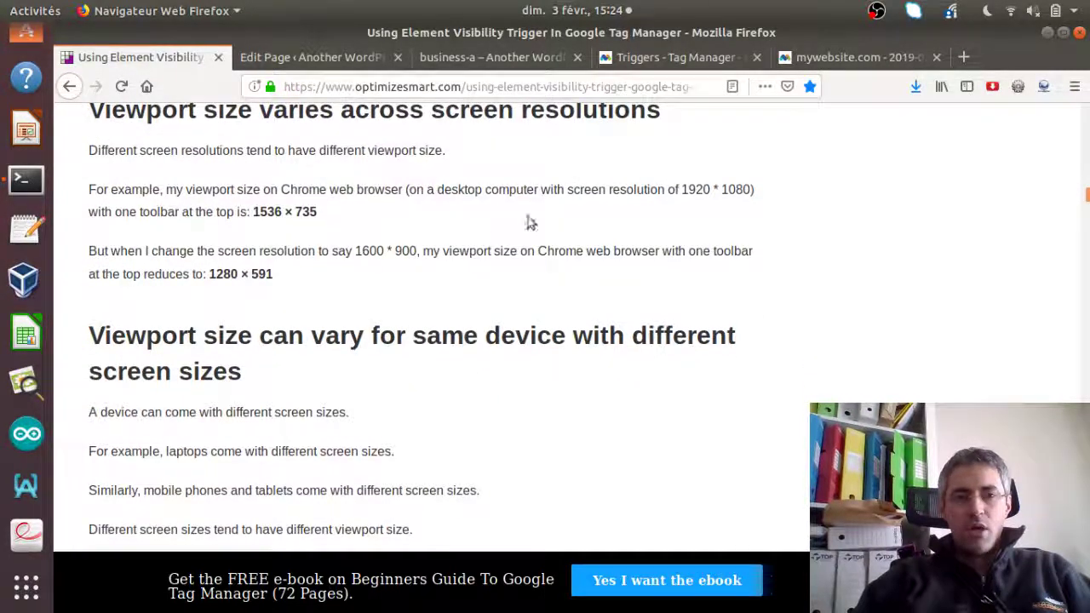
pyautogui.scroll(1, 498, 214)
pyautogui.scroll(20, 498, 215)
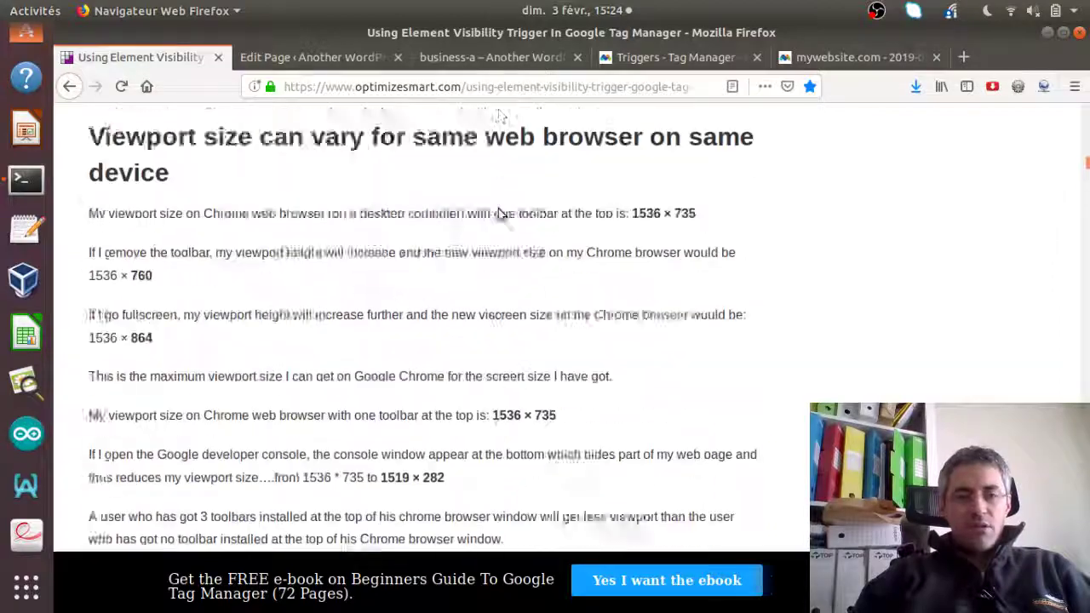
pyautogui.scroll(5, 498, 215)
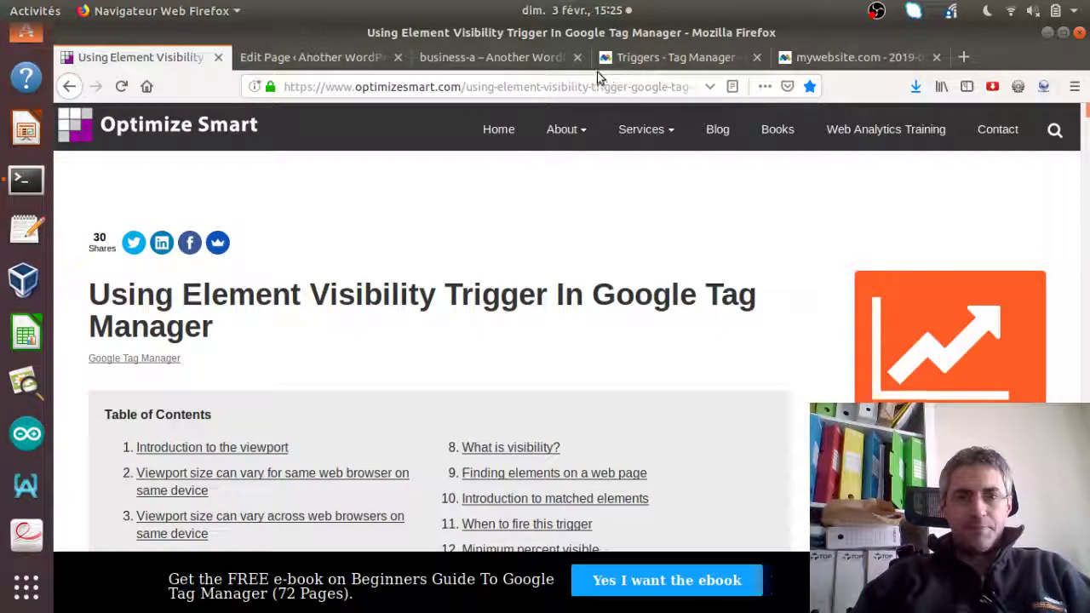
# Check the business-a page, then review the tags and triggers defined in the Matomo container
pyautogui.click(527, 59)
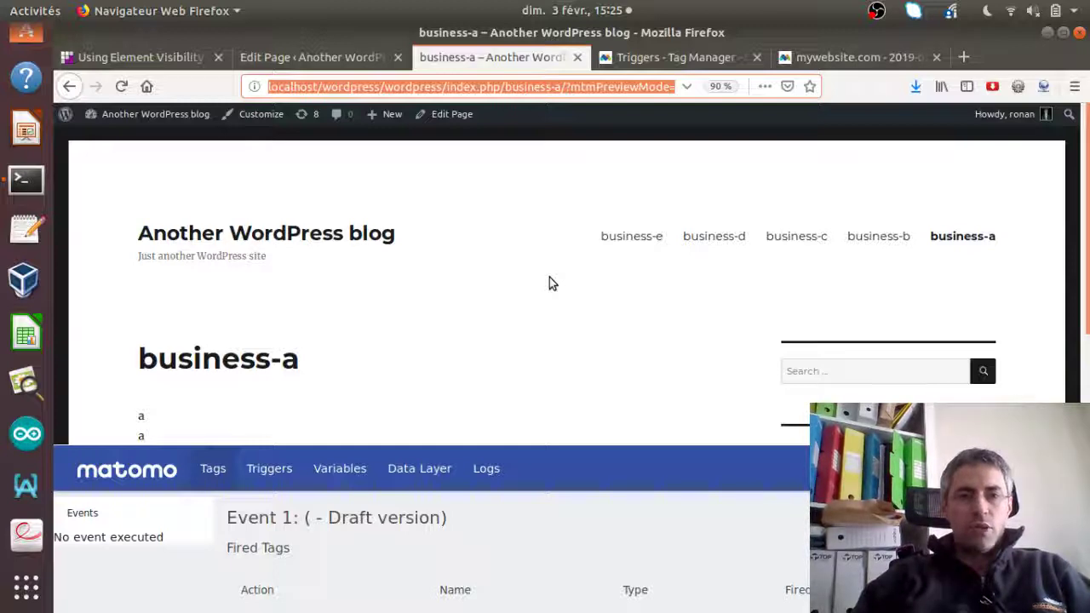
pyautogui.click(655, 54)
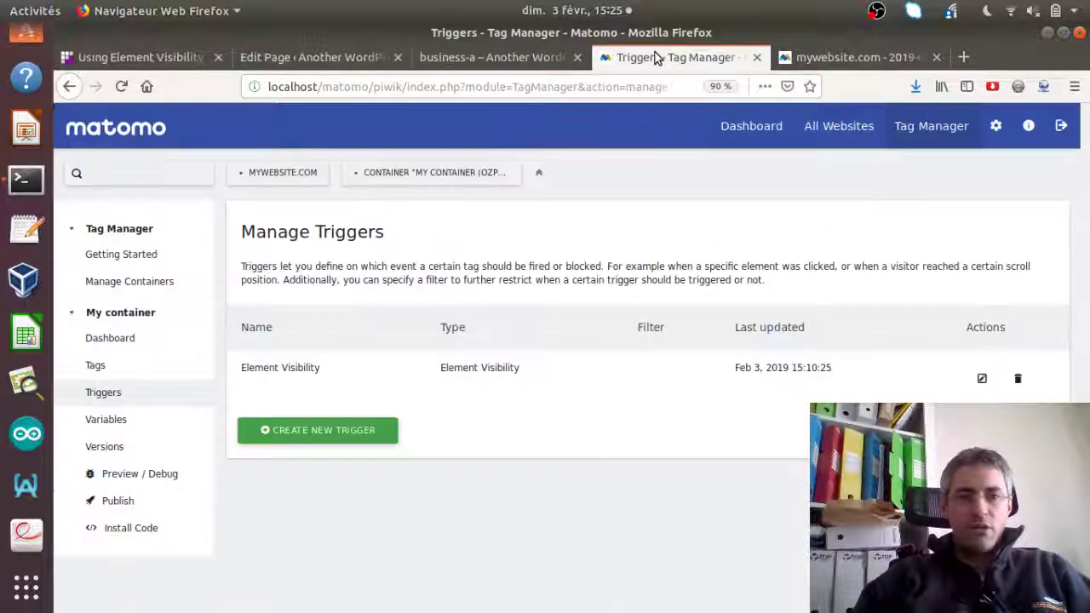
pyautogui.click(171, 375)
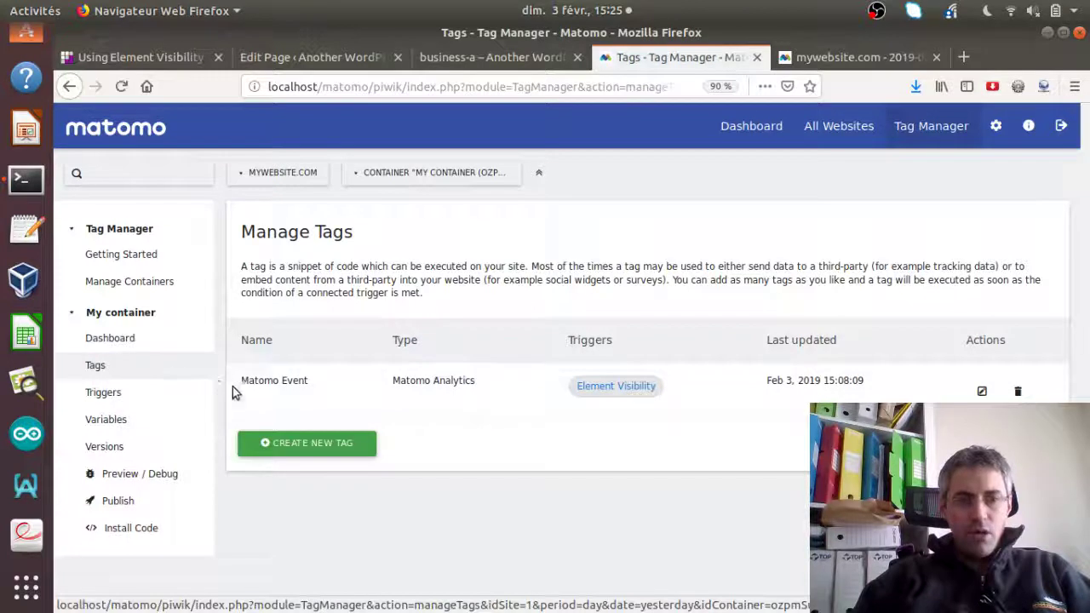
pyautogui.click(155, 400)
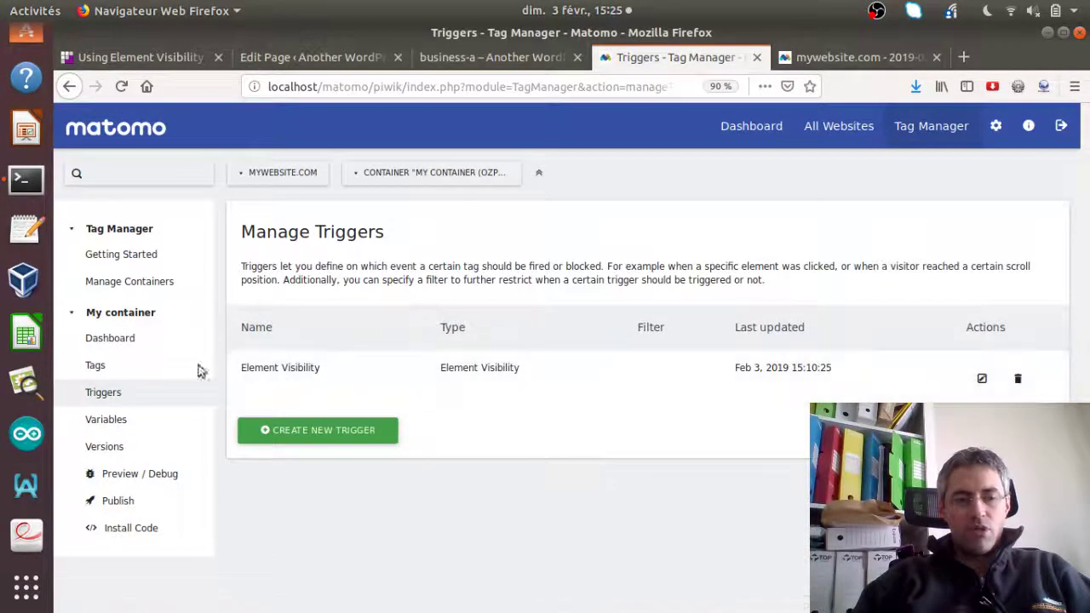
# Open the Matomo Event tag for editing and rename it "Matomo Event track visibility"
pyautogui.click(157, 373)
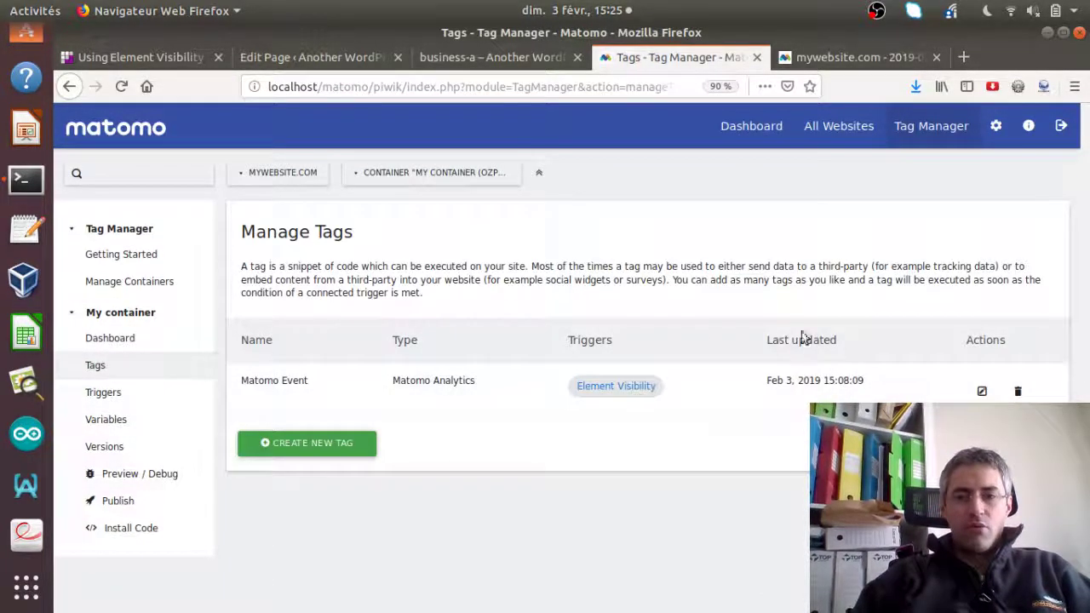
pyautogui.click(982, 393)
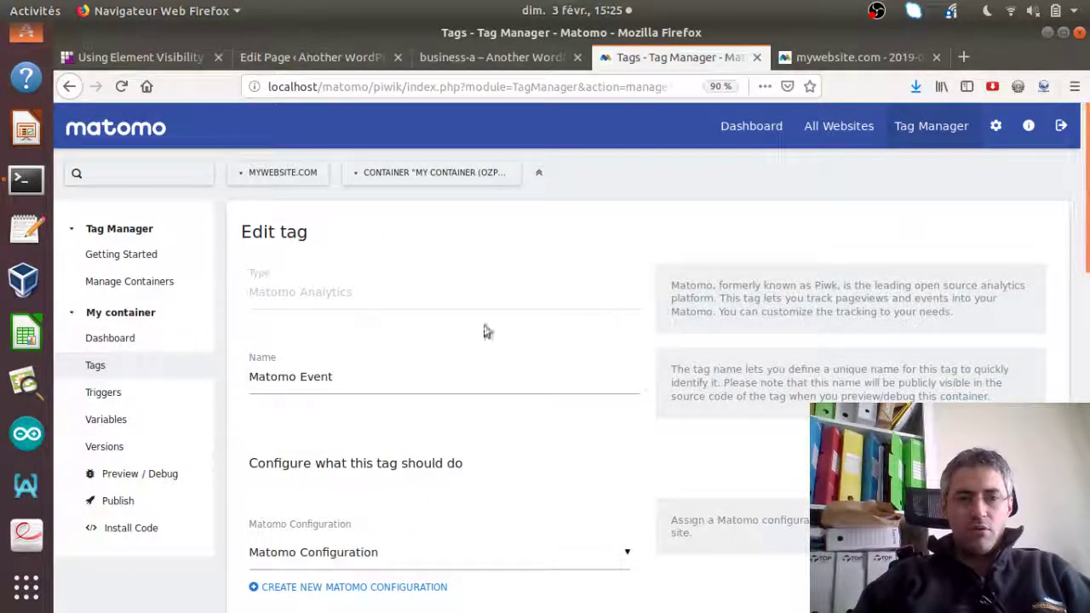
pyautogui.click(365, 376)
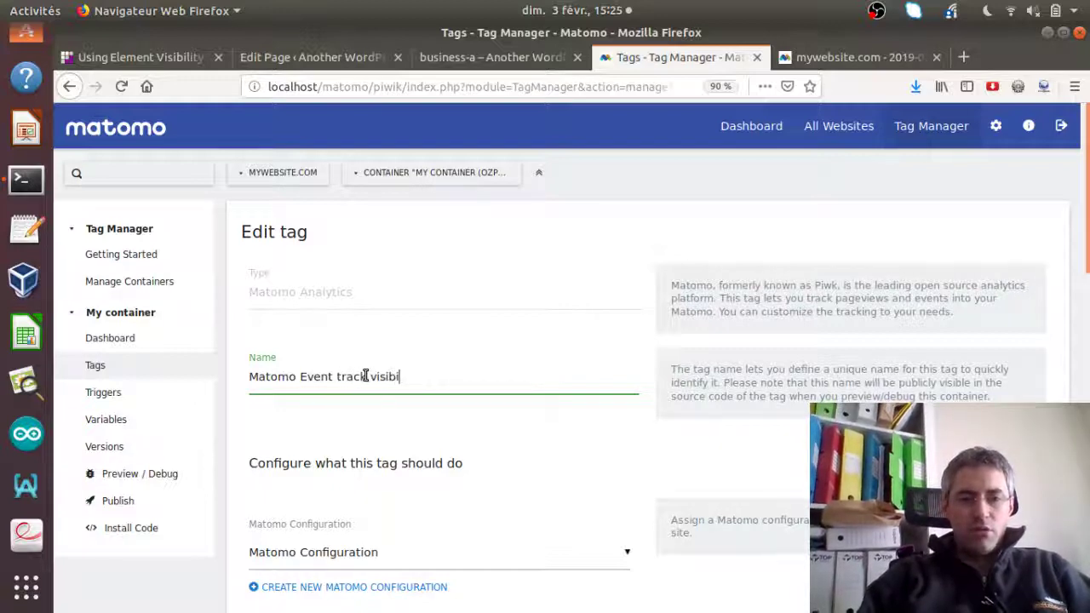
pyautogui.write('track visibility')
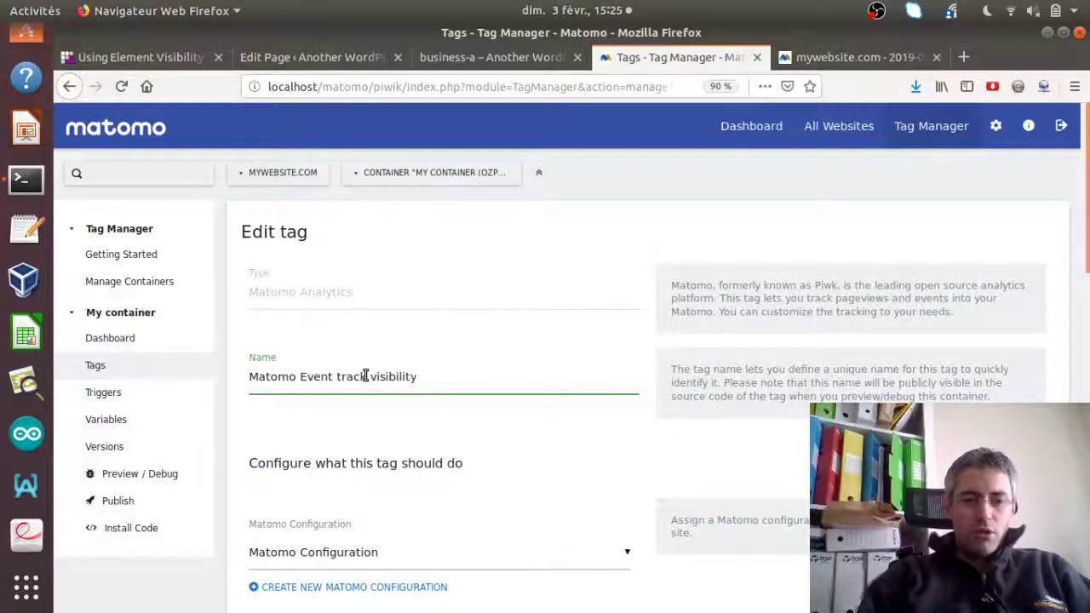
# Set the tag's event category to "hello it works"
pyautogui.scroll(-5, 421, 364)
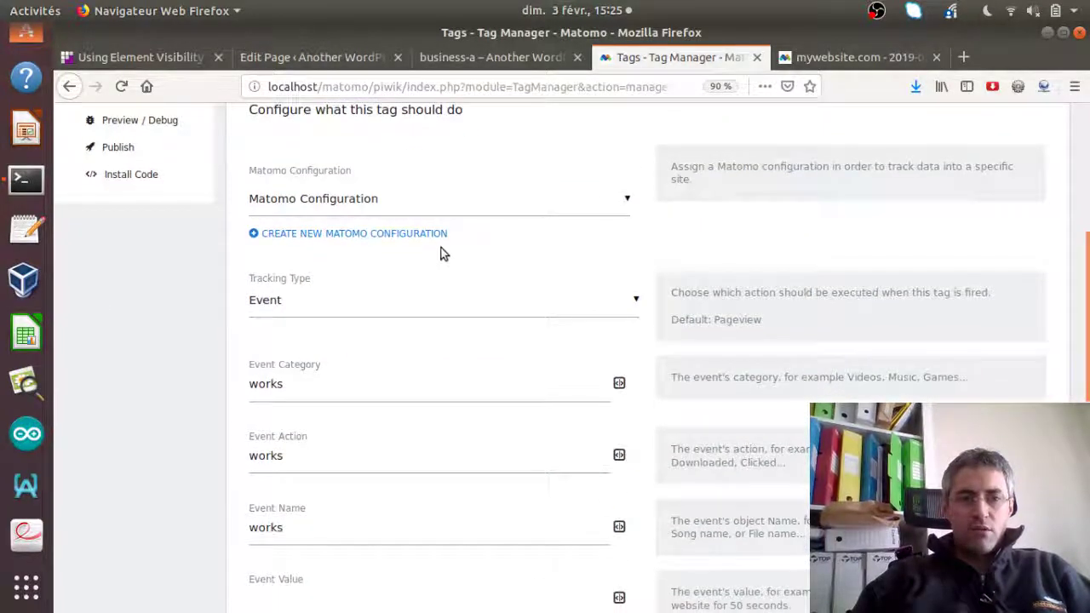
pyautogui.doubleClick(313, 387)
pyautogui.write('hell')
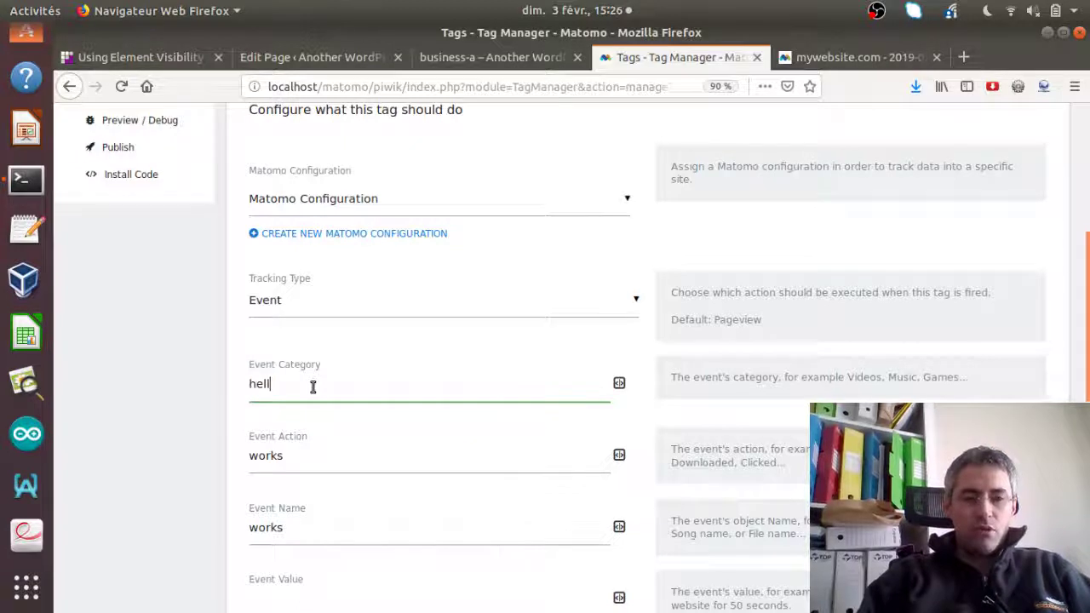
pyautogui.write('o it works')
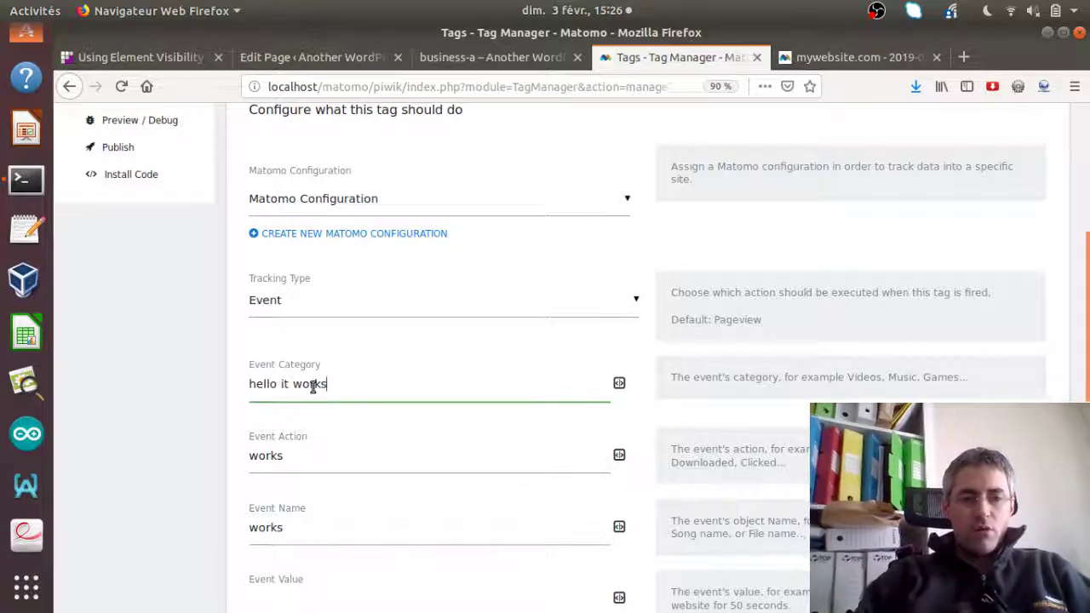
# Set the tag's event action to "I am so visible" and its event name to "yeahhh"
pyautogui.doubleClick(294, 462)
pyautogui.write('l')
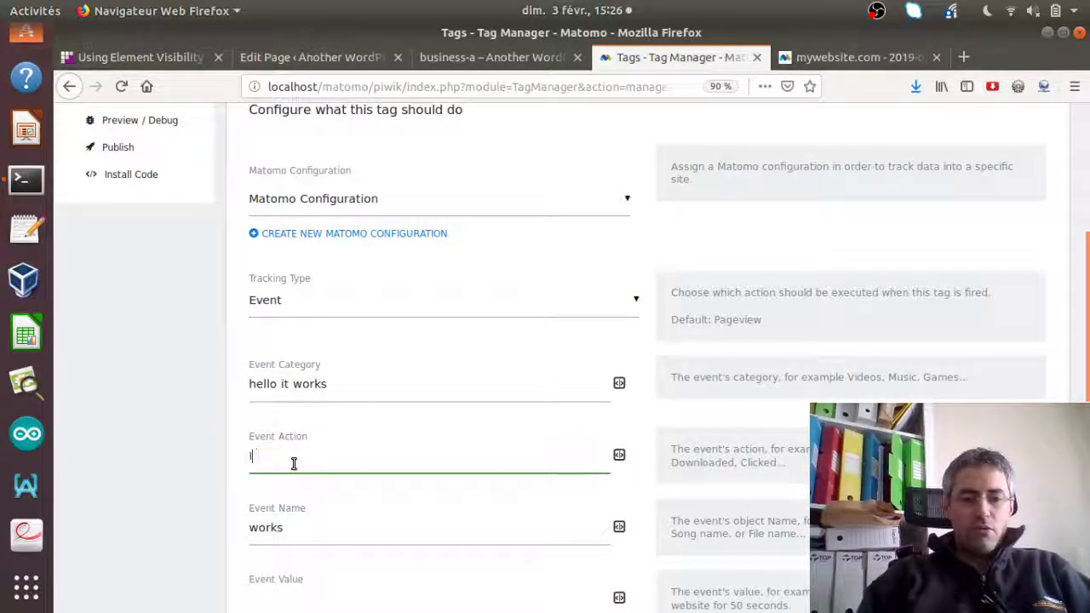
pyautogui.write(' am so visi')
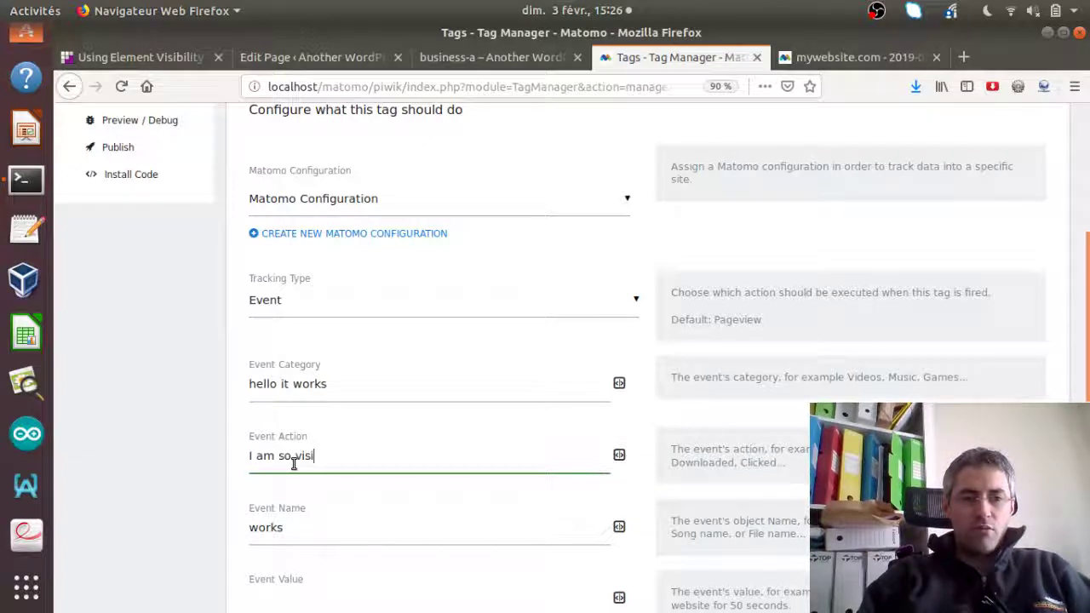
pyautogui.write('ble')
pyautogui.click(298, 518)
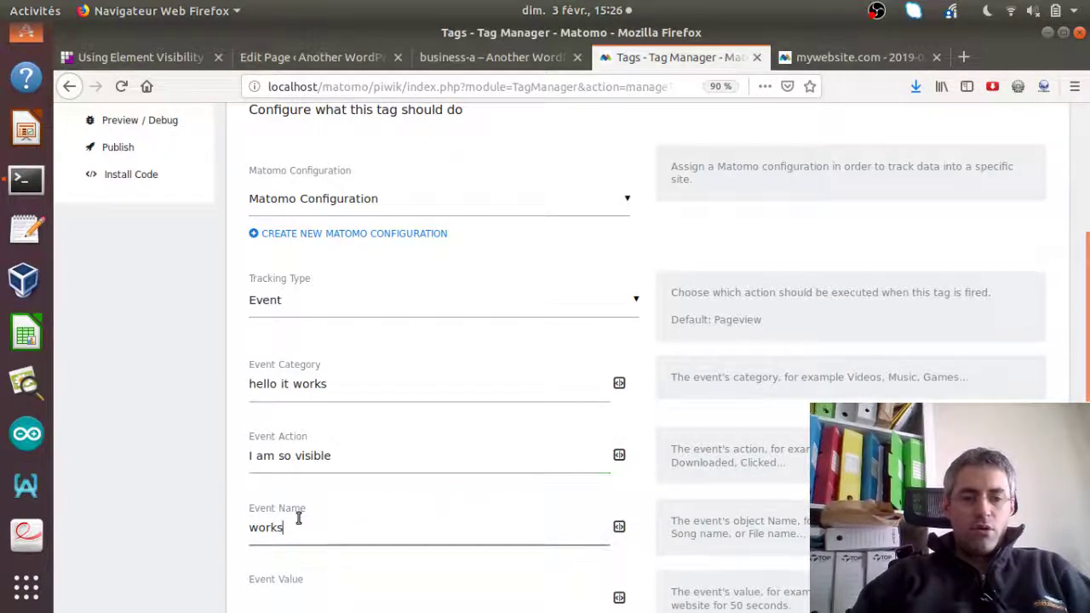
pyautogui.doubleClick(298, 518)
pyautogui.write('yeahhh')
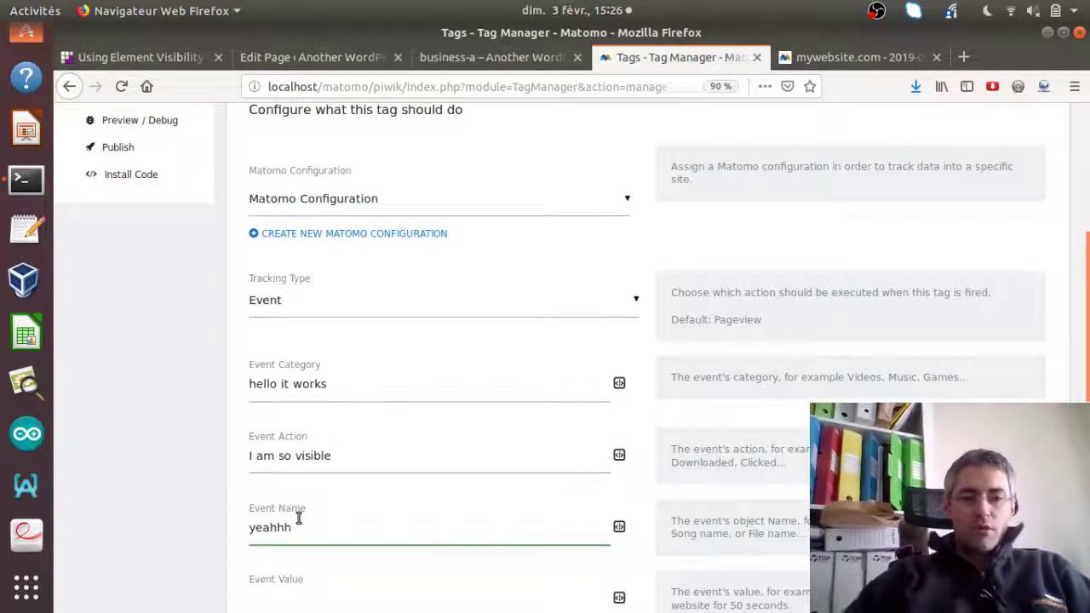
# Open the Element Visibility trigger assigned to the tag and examine its settings and available selection methods
pyautogui.moveTo(1085, 298); pyautogui.dragTo(1087, 399)
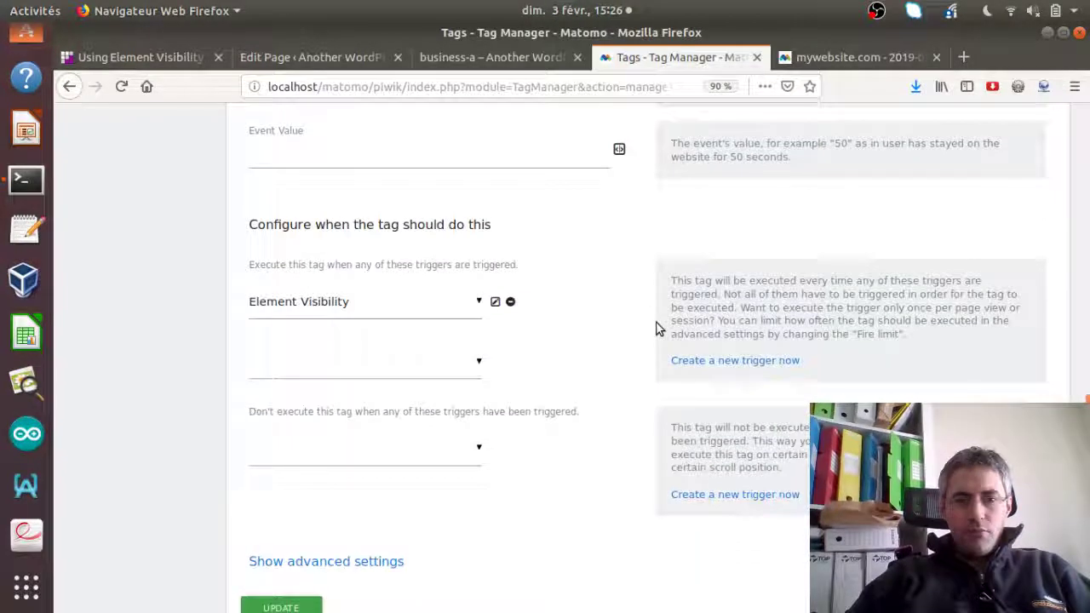
pyautogui.click(495, 302)
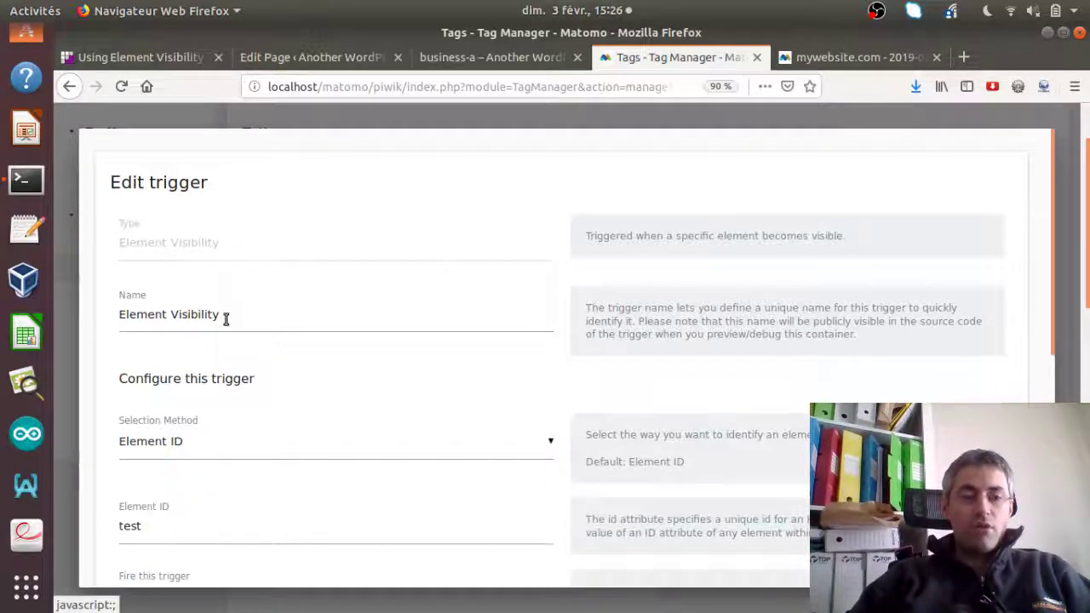
pyautogui.moveTo(226, 317); pyautogui.dragTo(97, 309)
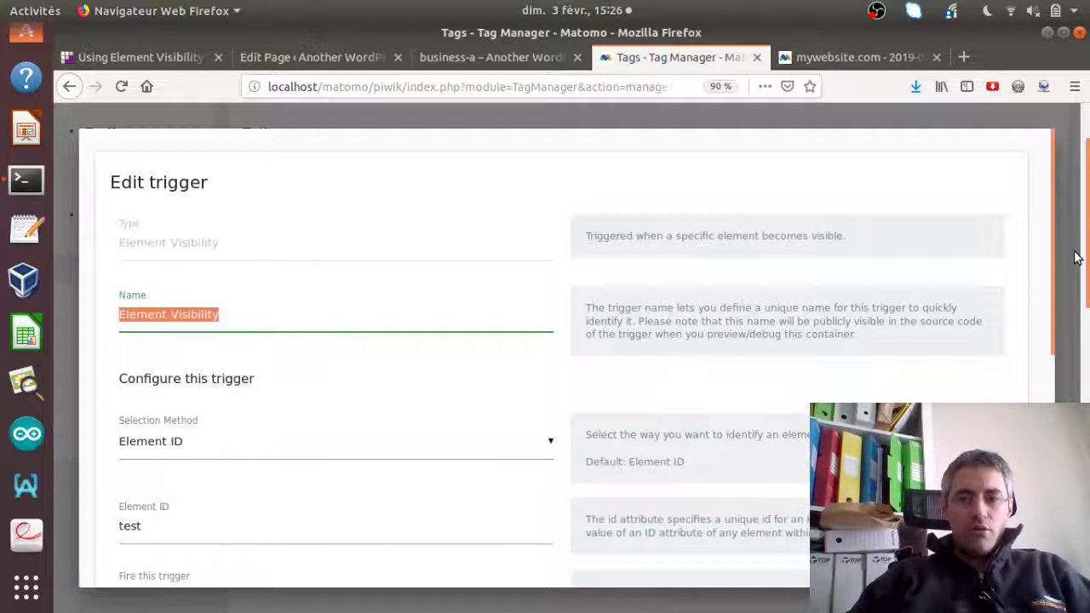
pyautogui.moveTo(1053, 257); pyautogui.dragTo(1071, 313)
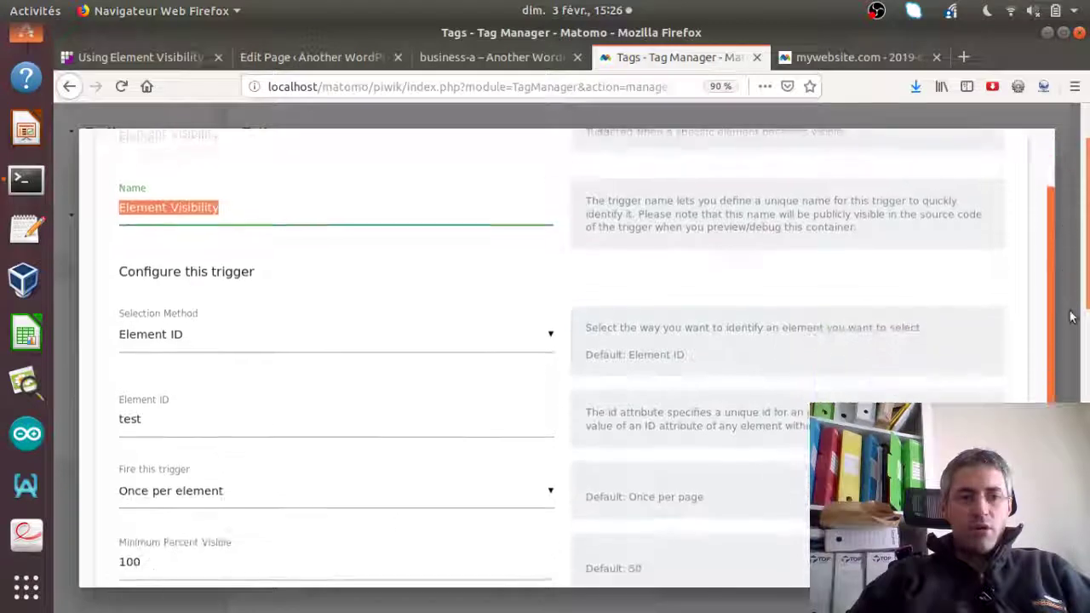
pyautogui.click(320, 349)
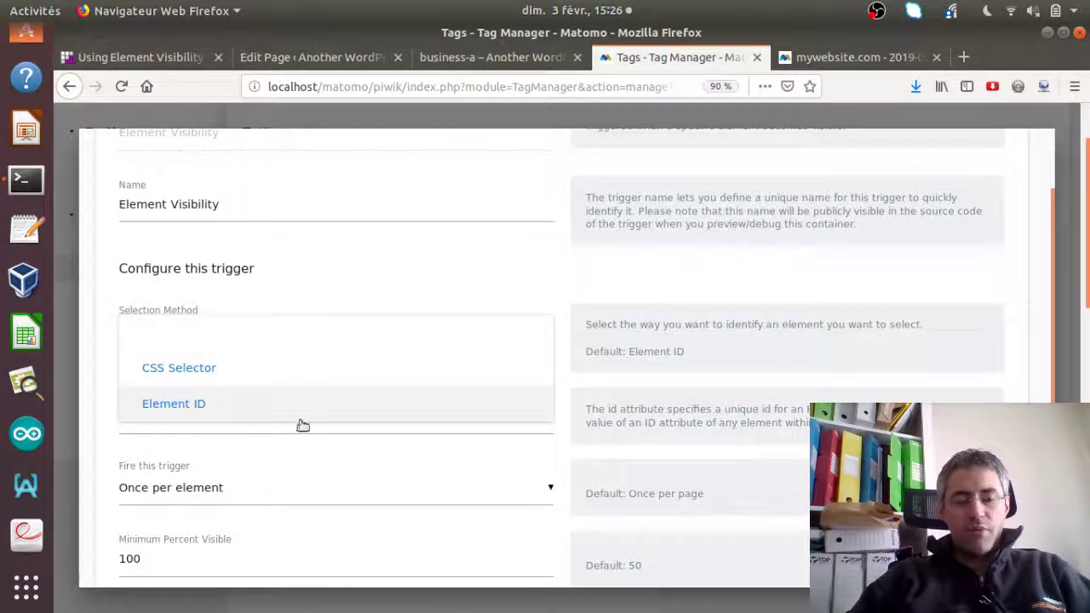
pyautogui.click(277, 317)
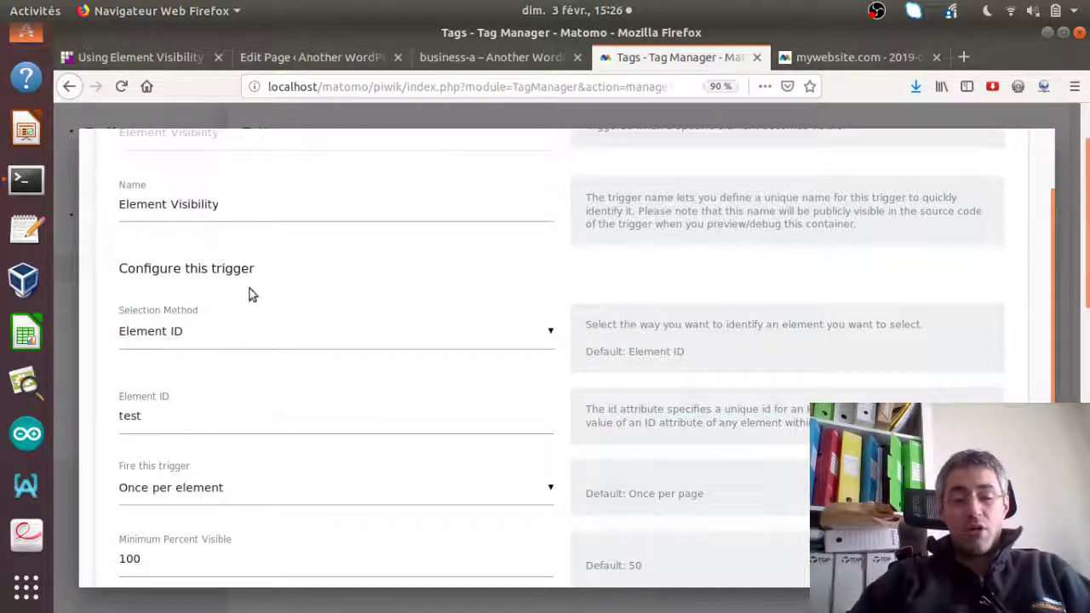
pyautogui.click(193, 339)
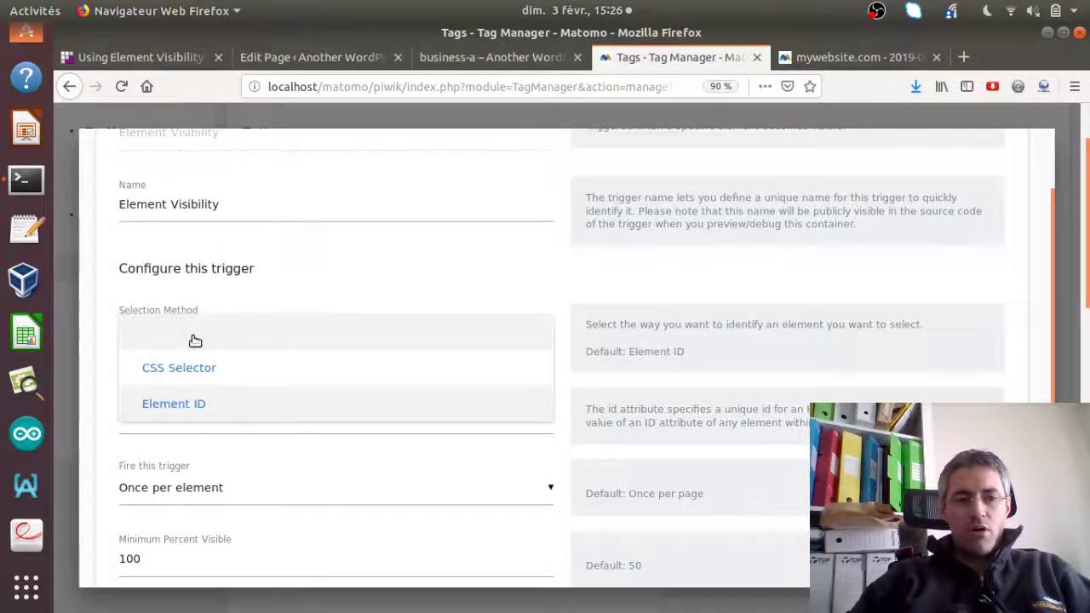
pyautogui.click(256, 291)
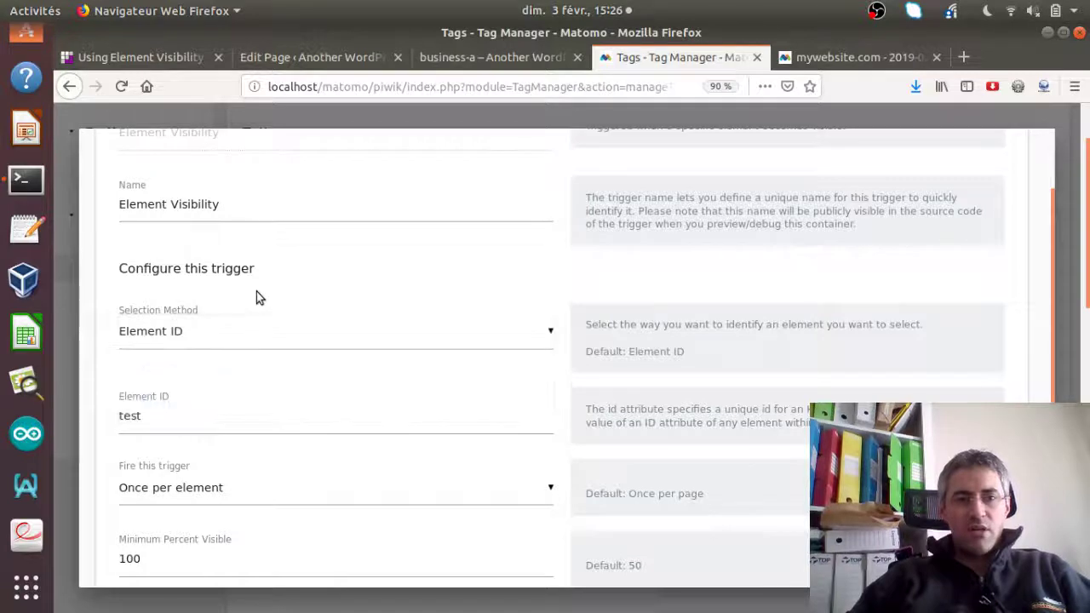
# Inspect the business-a page's source in the WordPress editor, including the image's HTML, and show the content in visual mode
pyautogui.click(348, 66)
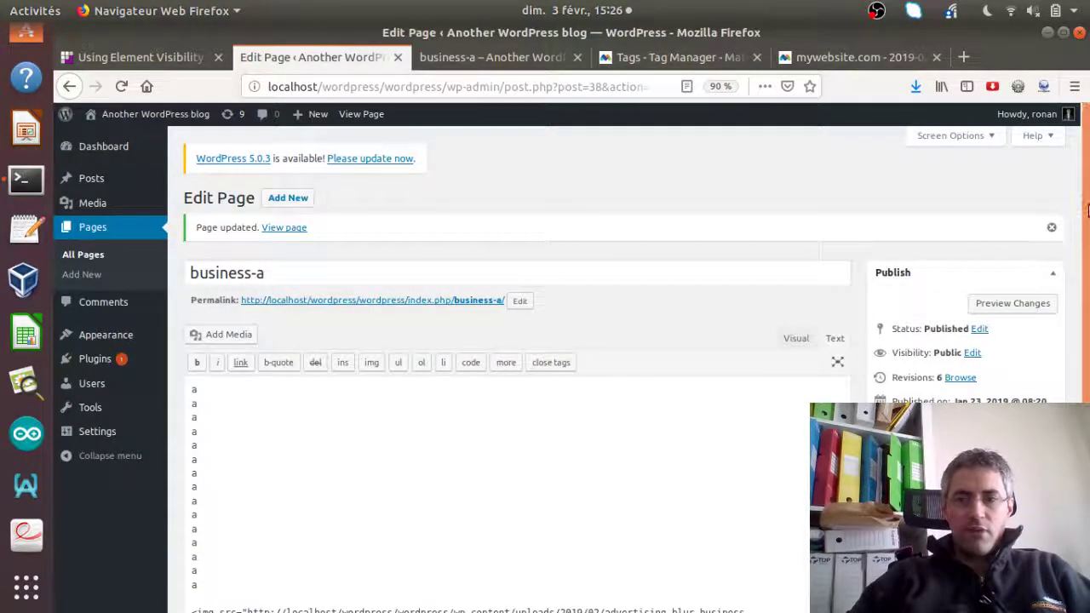
pyautogui.scroll(-1, 1083, 255)
pyautogui.scroll(-4, 1083, 256)
pyautogui.scroll(2, 936, 272)
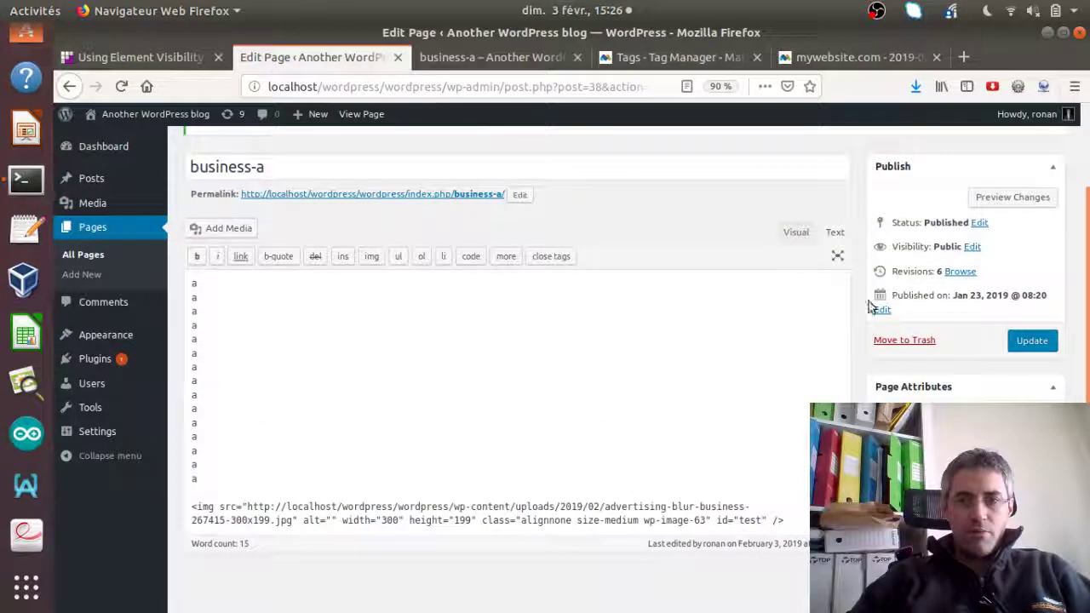
pyautogui.click(788, 234)
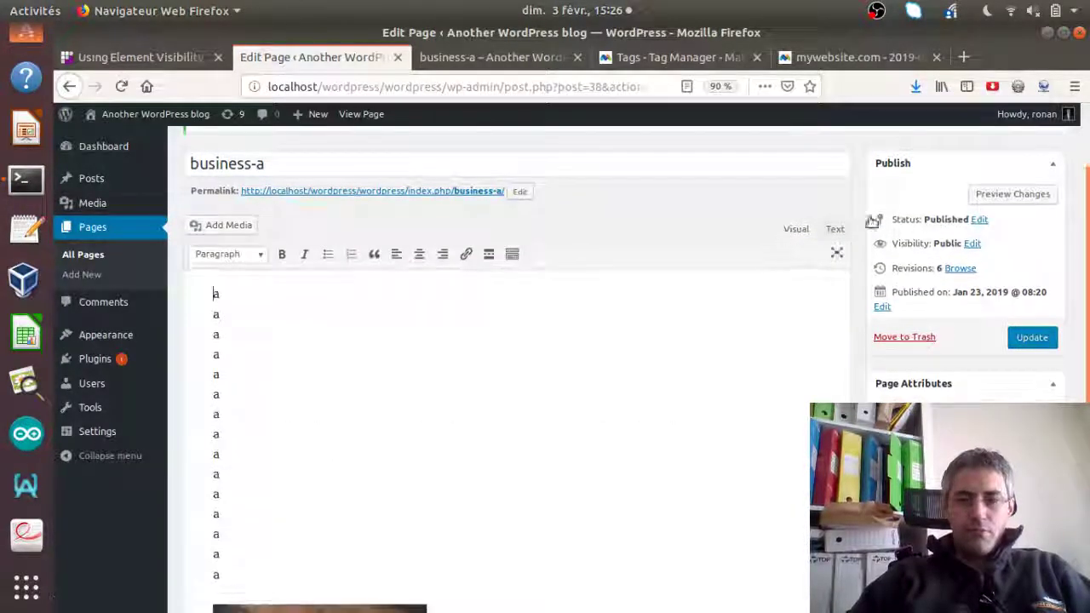
# Examine the image's id attribute in the business-a page's HTML source and return the editor to visual mode
pyautogui.scroll(-5, 441, 485)
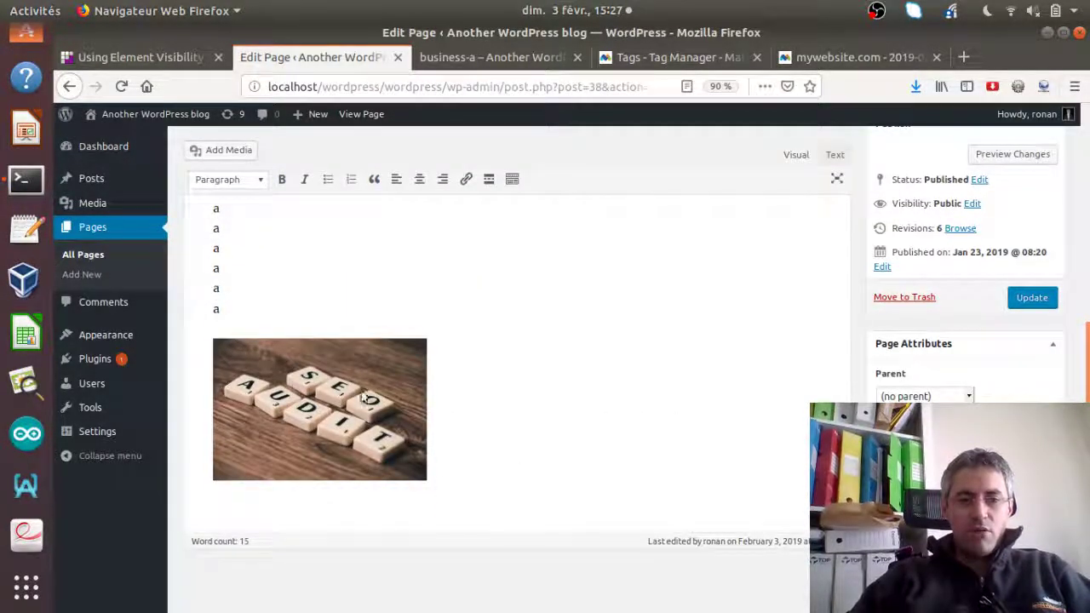
pyautogui.click(830, 154)
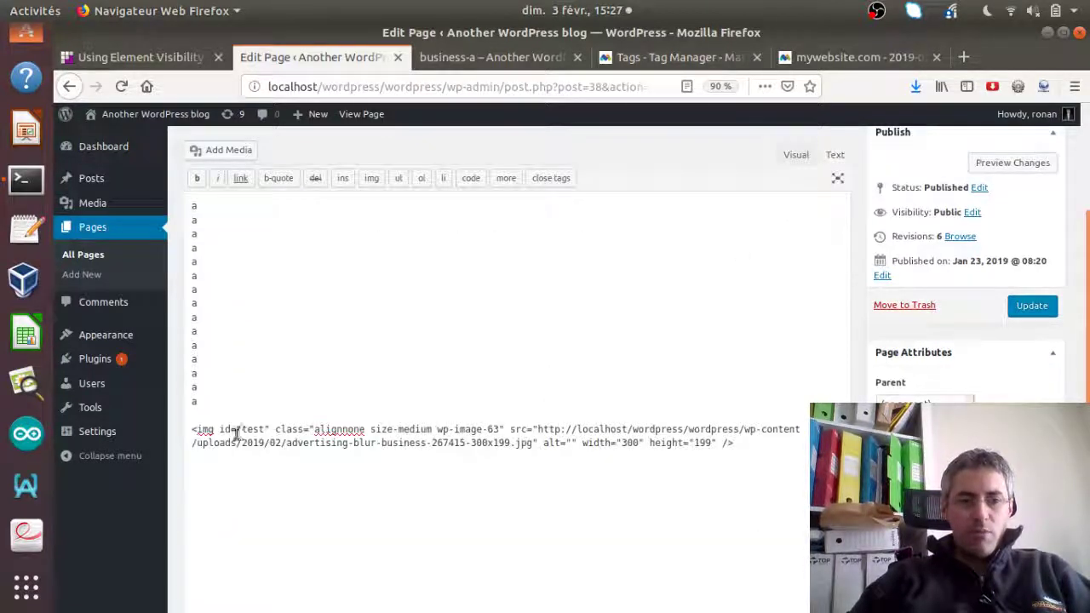
pyautogui.moveTo(223, 429); pyautogui.dragTo(262, 428)
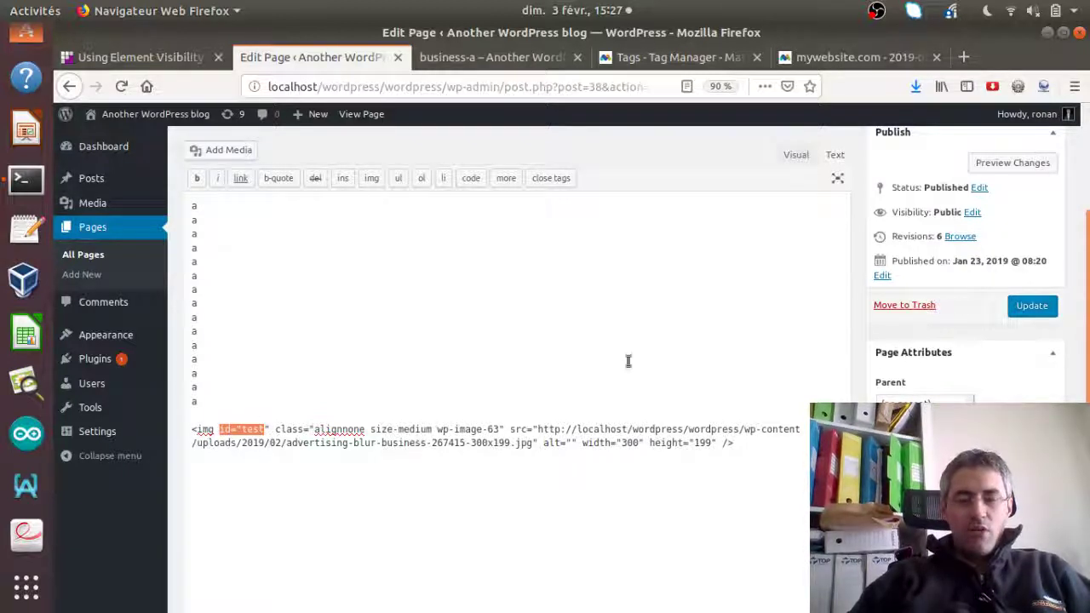
pyautogui.click(797, 154)
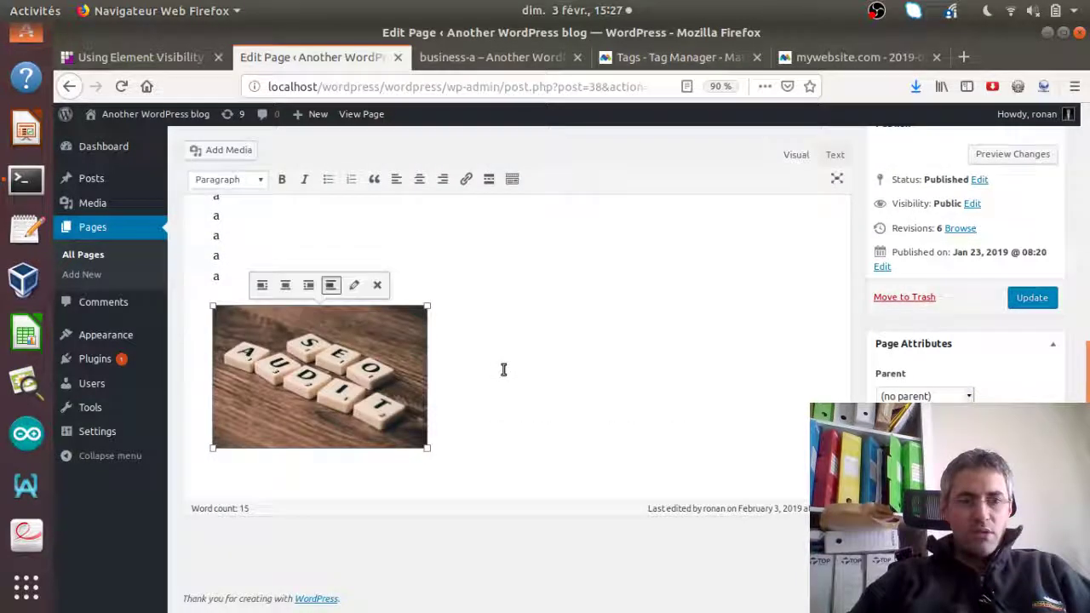
# Open the image's details, check the CSS class field under its advanced options, and close the details without changes
pyautogui.click(349, 285)
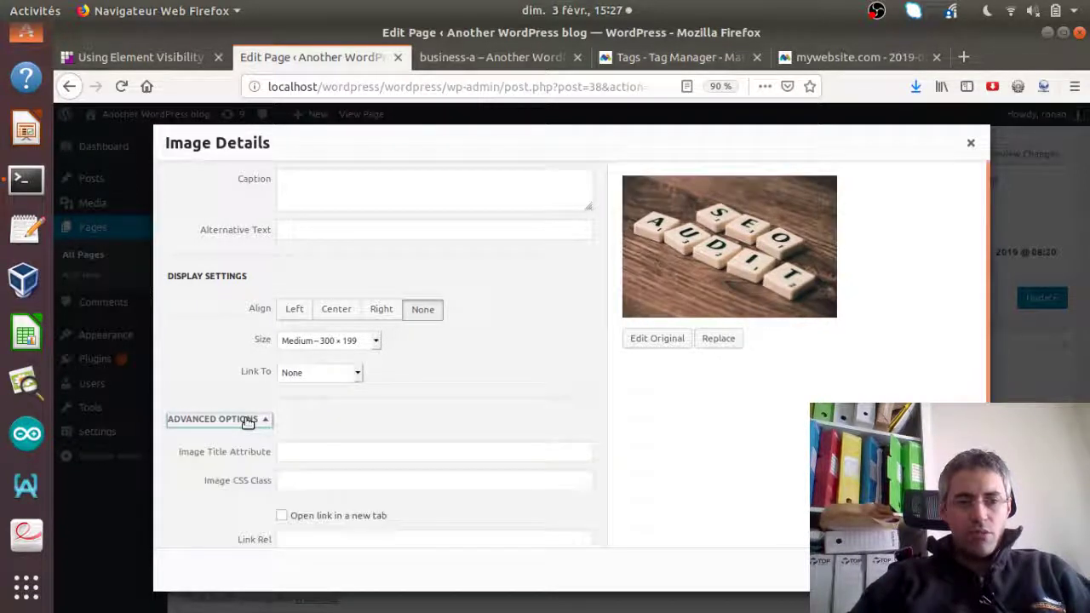
pyautogui.click(292, 481)
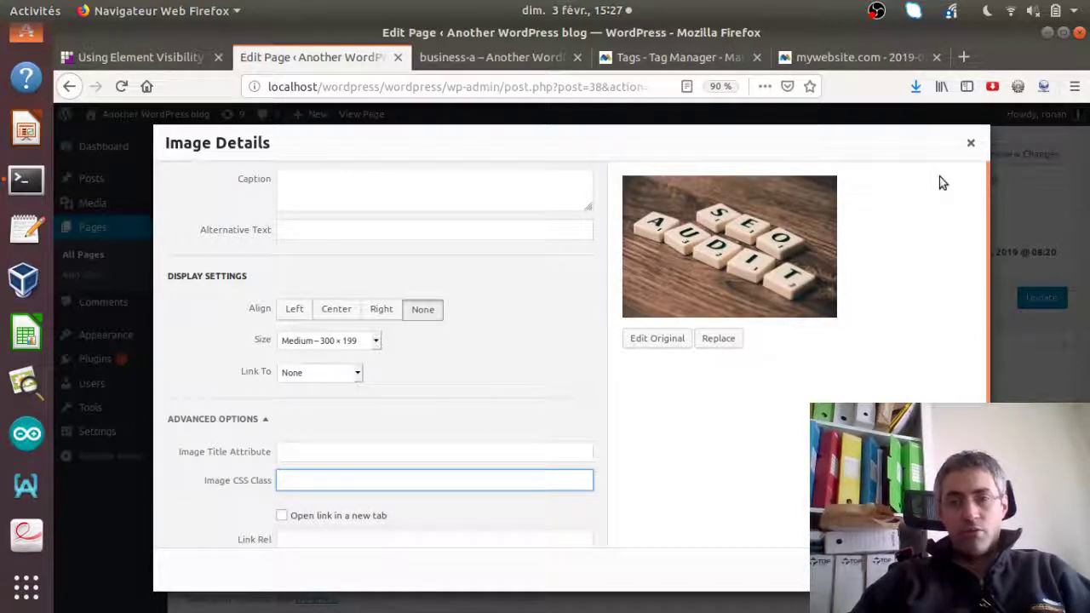
pyautogui.click(971, 142)
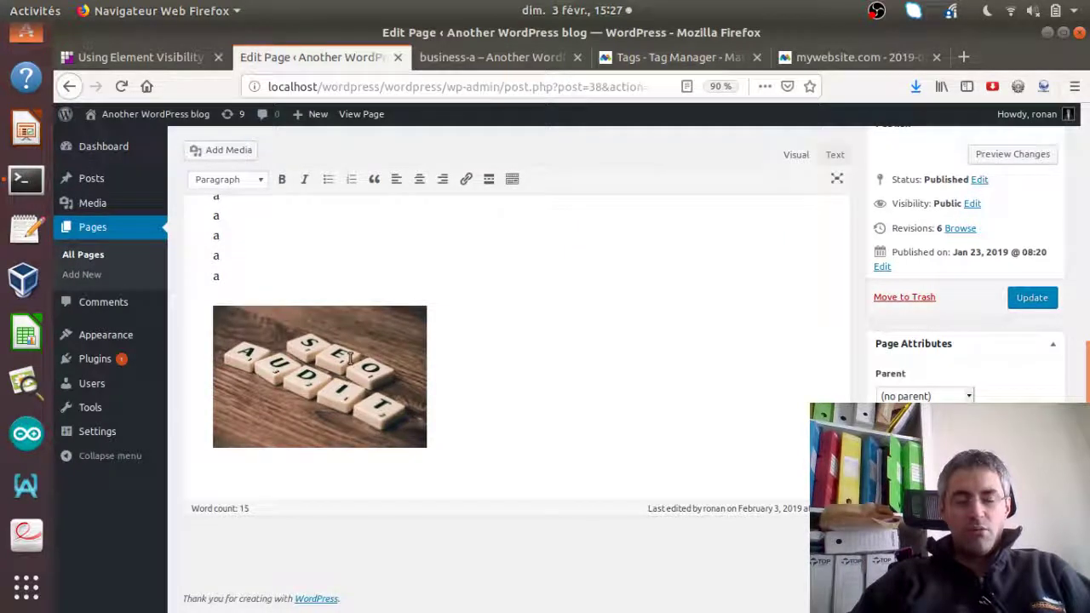
# Show the page content as HTML again and highlight the complete image tag for inspection
pyautogui.click(833, 156)
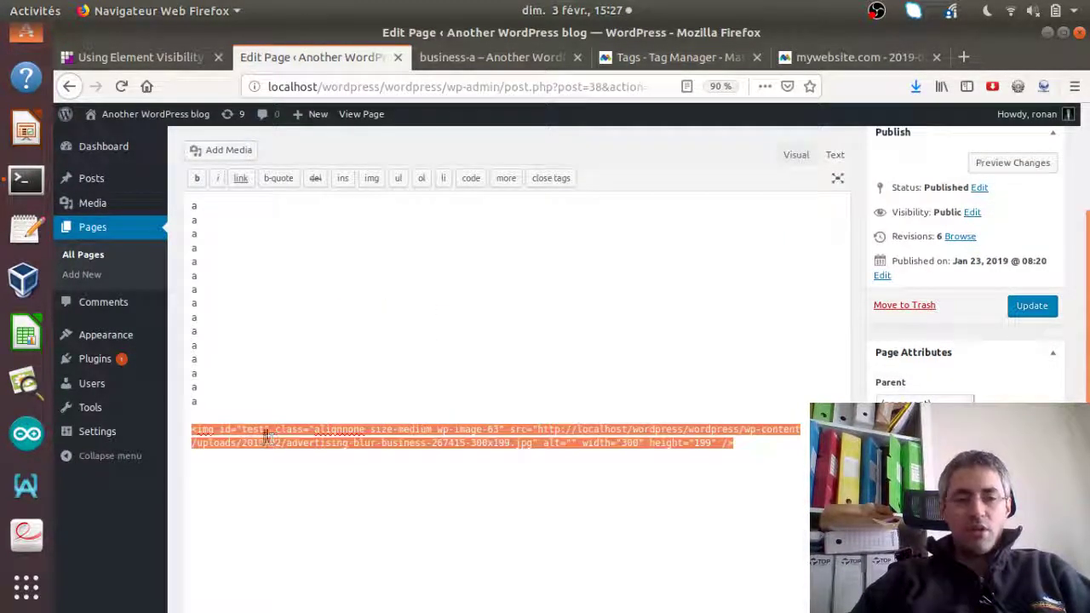
pyautogui.click(219, 431)
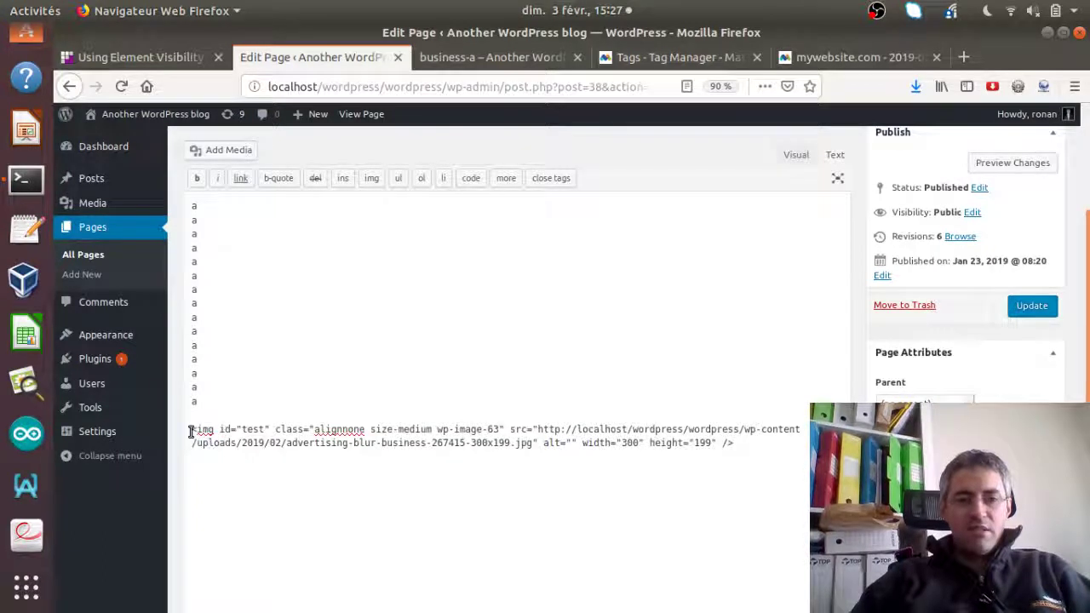
pyautogui.moveTo(189, 431); pyautogui.dragTo(737, 440)
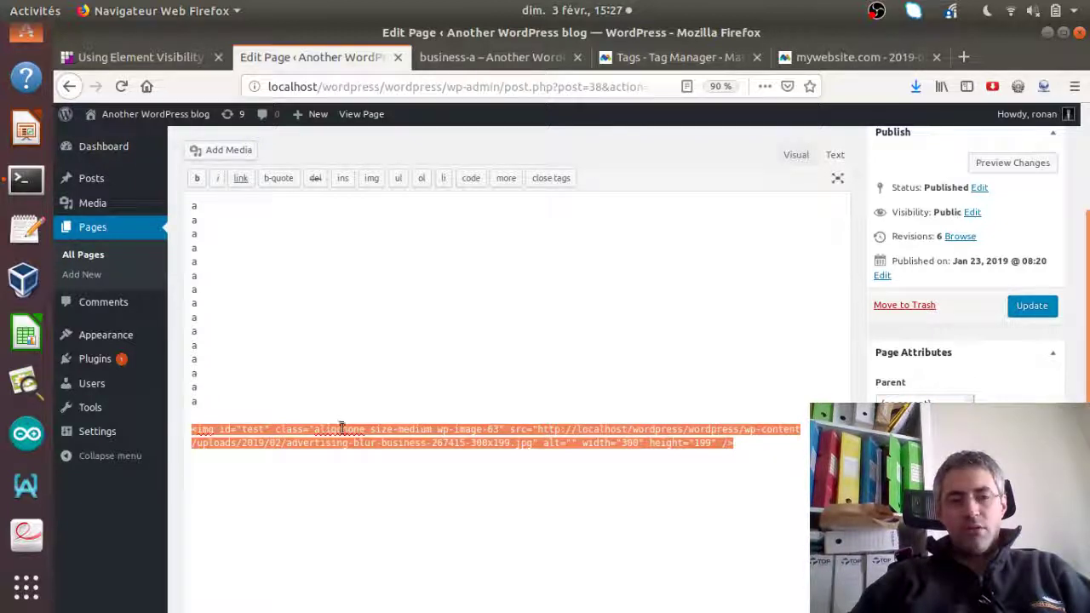
pyautogui.click(360, 328)
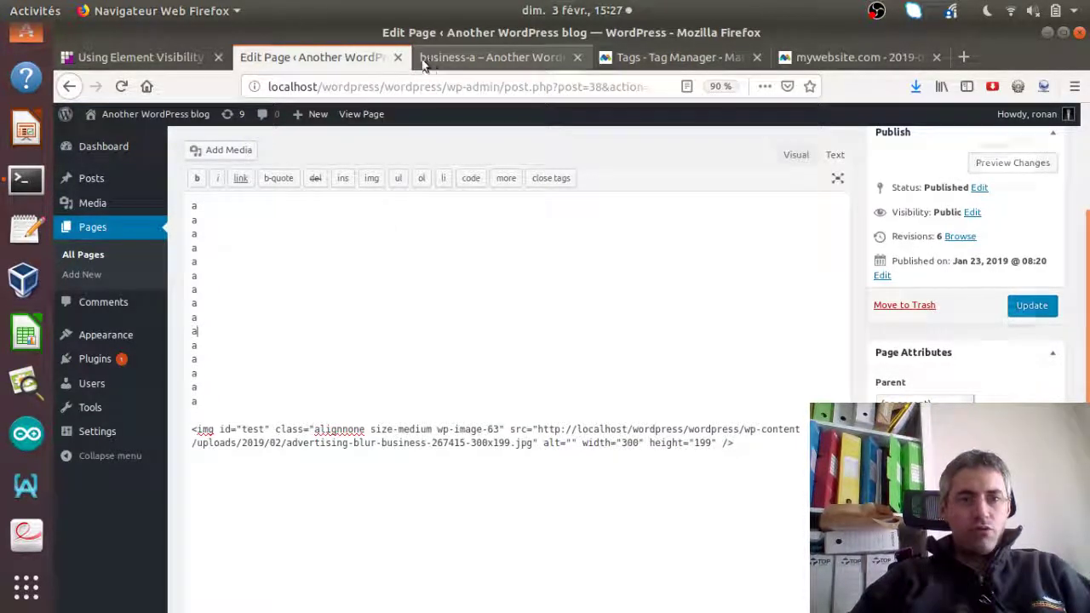
# Return to the Element Visibility trigger in Matomo Tag Manager and check its selection method options
pyautogui.click(623, 67)
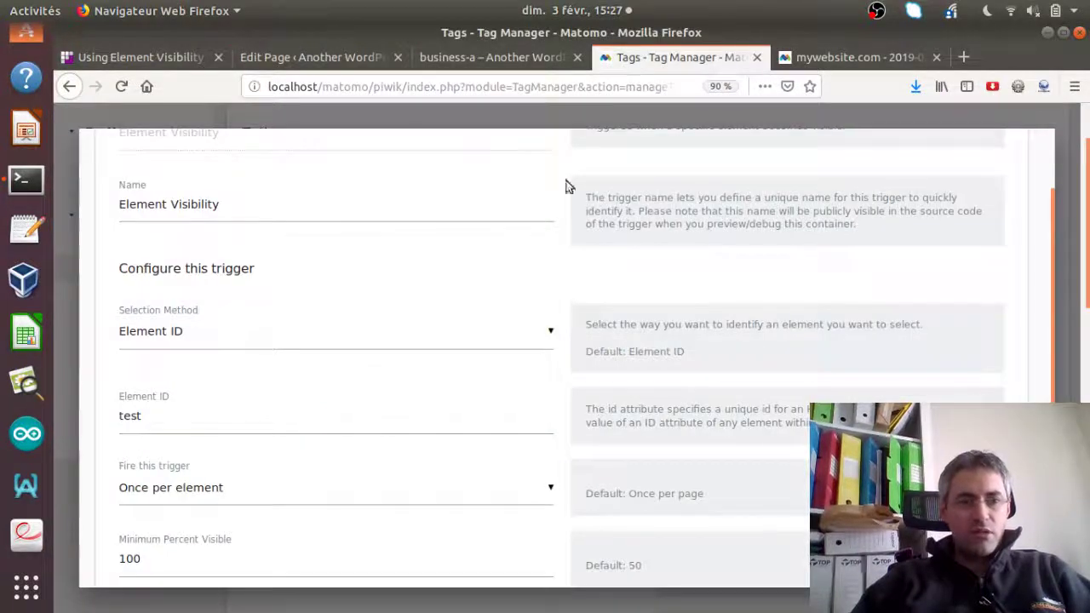
pyautogui.click(261, 335)
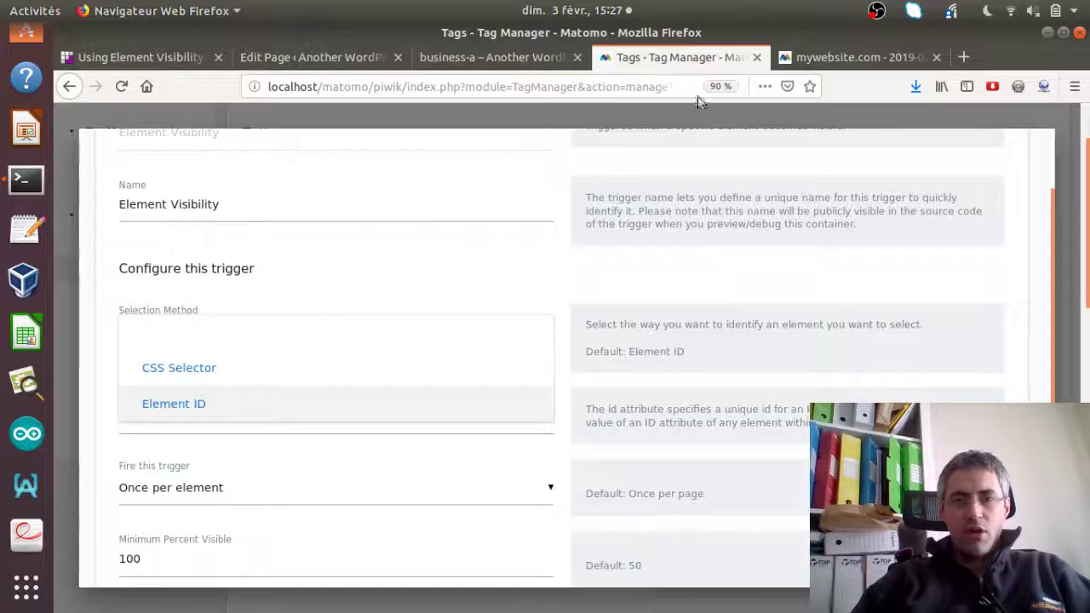
pyautogui.click(306, 327)
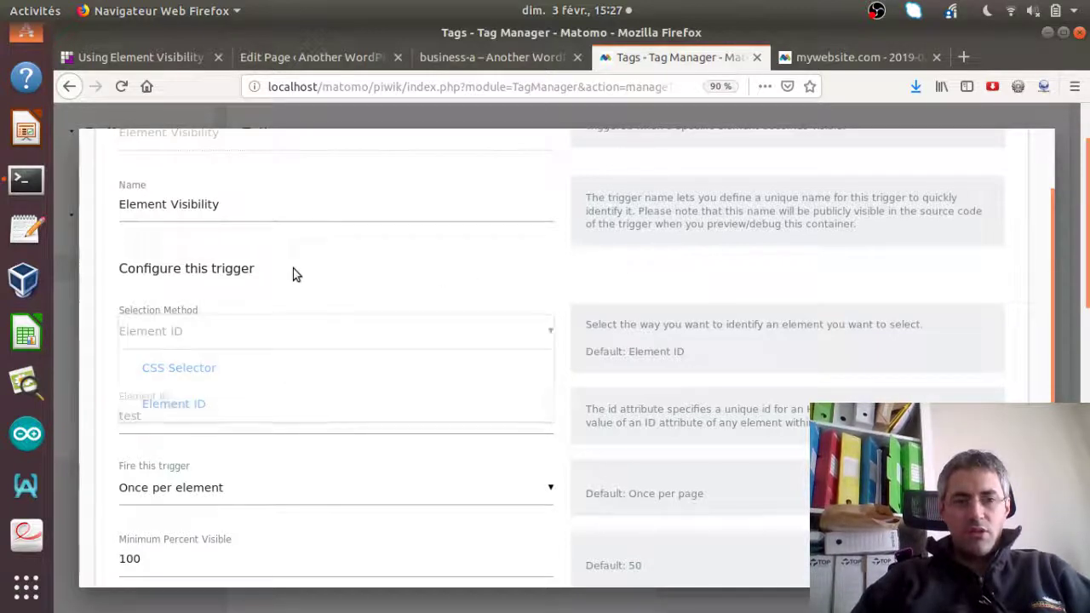
# Inspect the "Configure this trigger" heading in the browser's developer tools, copy its CSS selector, and close the tools
pyautogui.rightClick(207, 269)
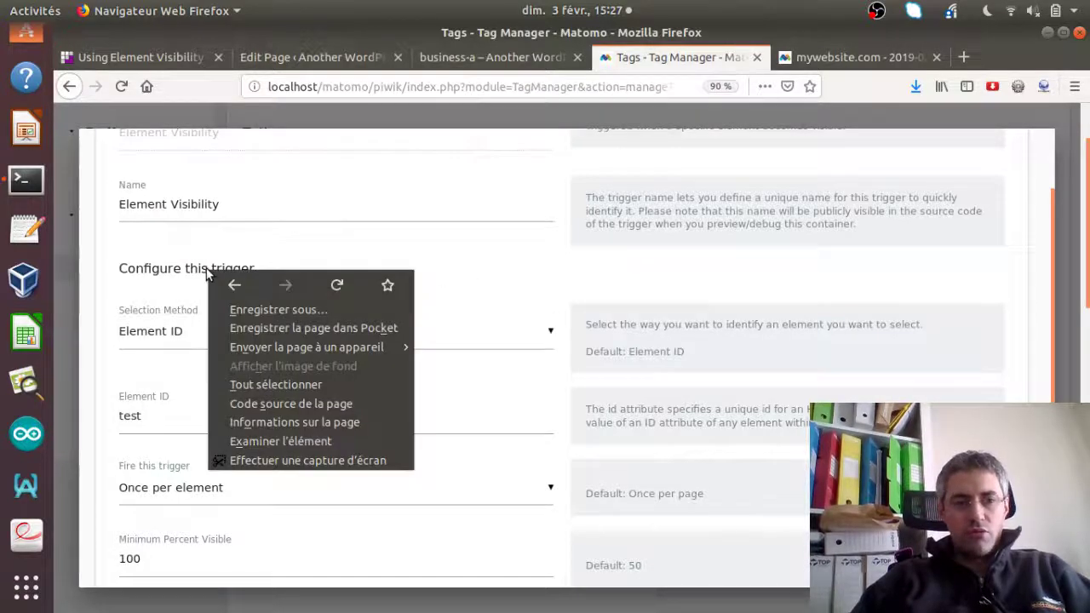
pyautogui.click(257, 438)
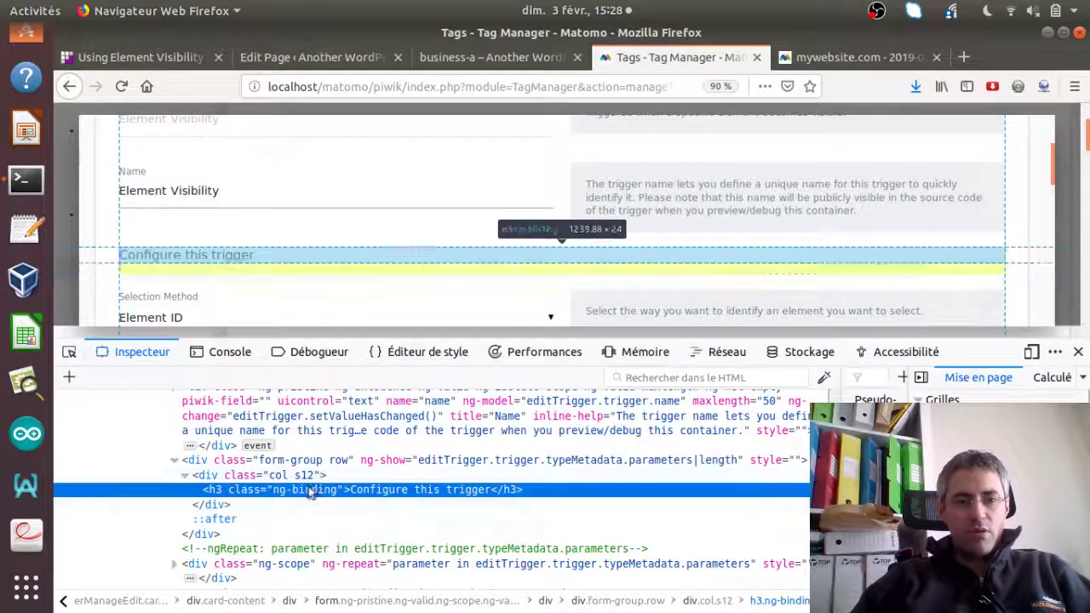
pyautogui.rightClick(262, 496)
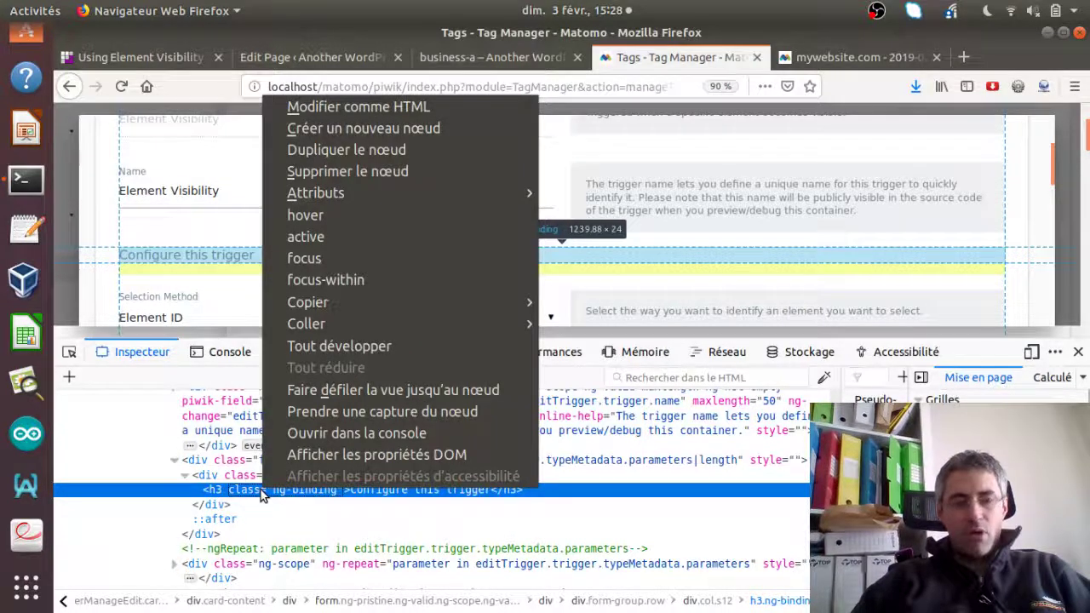
pyautogui.moveTo(402, 300)
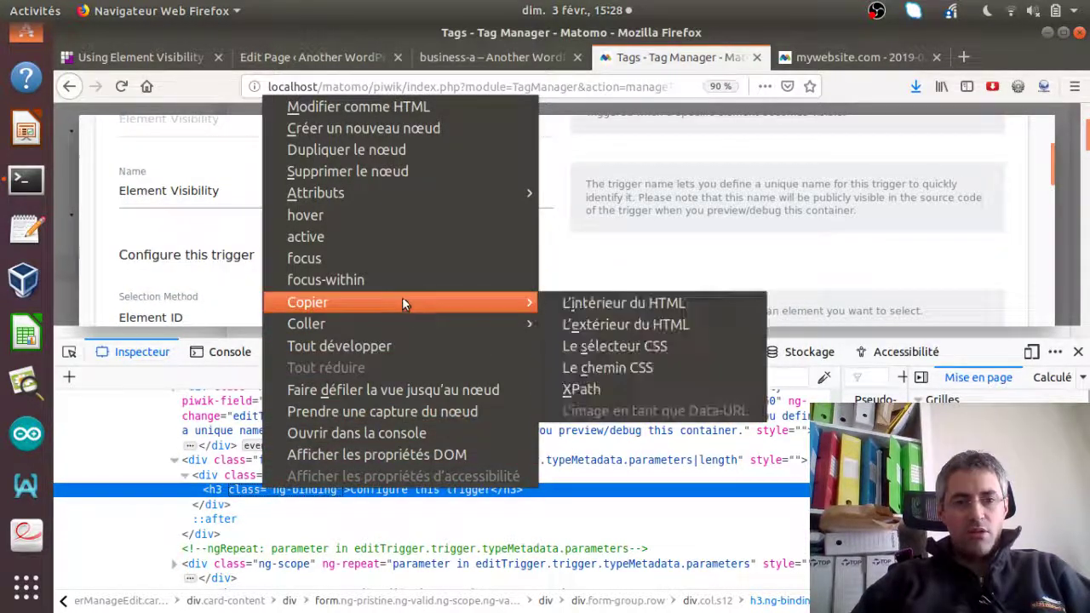
pyautogui.click(626, 347)
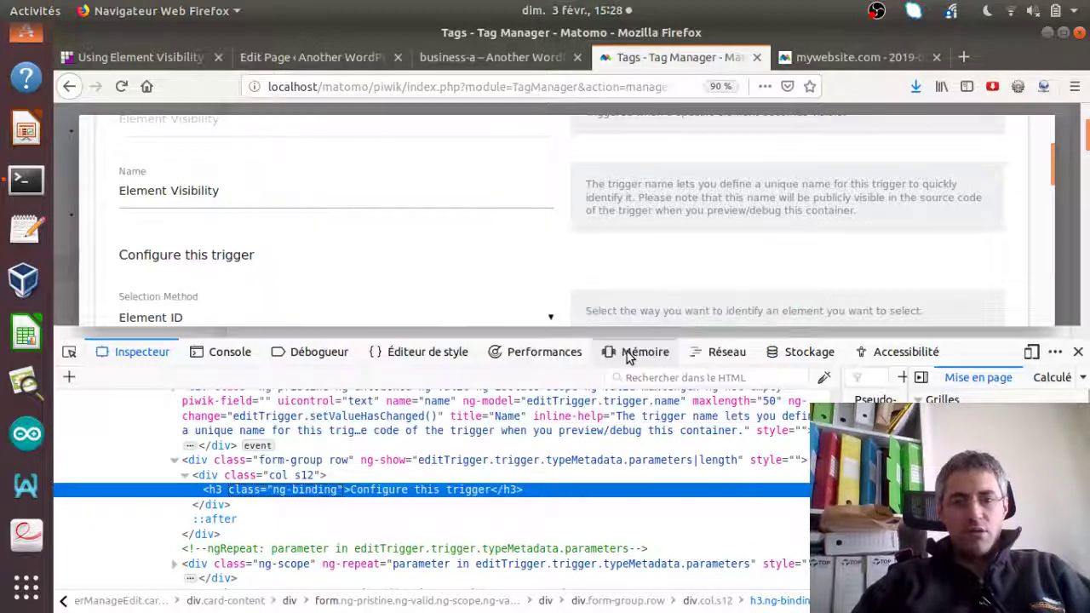
pyautogui.click(1078, 352)
# Try replacing the trigger's Element ID with the copied CSS selector, and undo the replacement
pyautogui.click(316, 56)
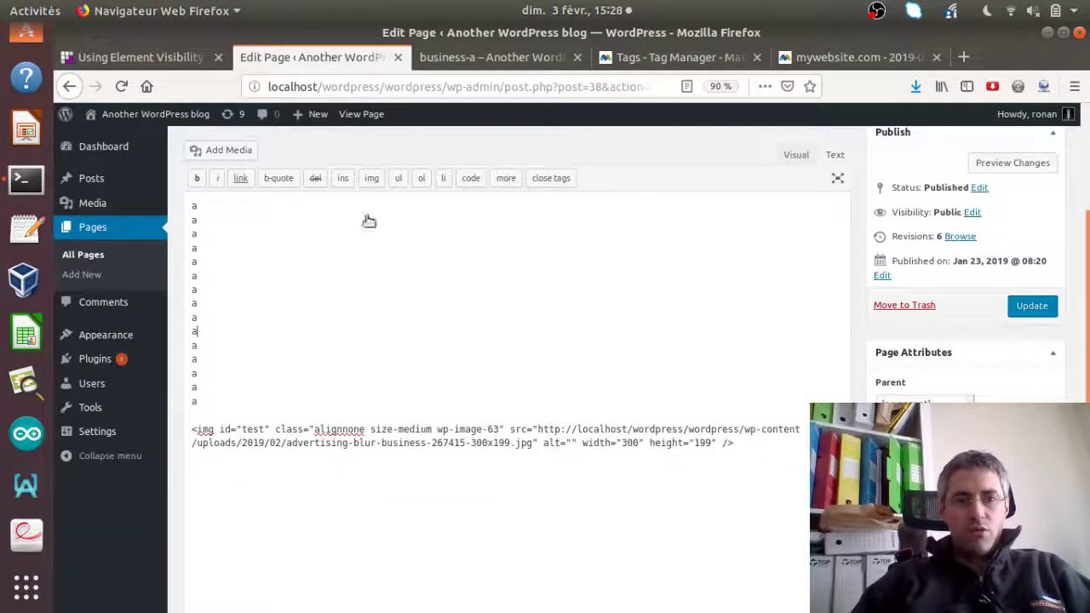
pyautogui.click(492, 57)
pyautogui.click(641, 57)
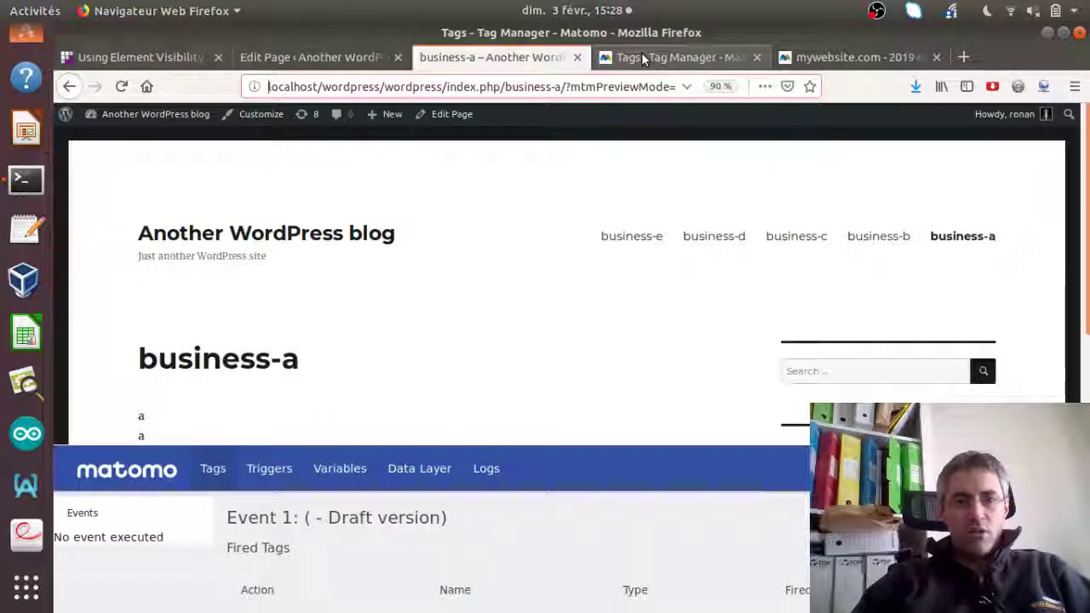
pyautogui.click(273, 403)
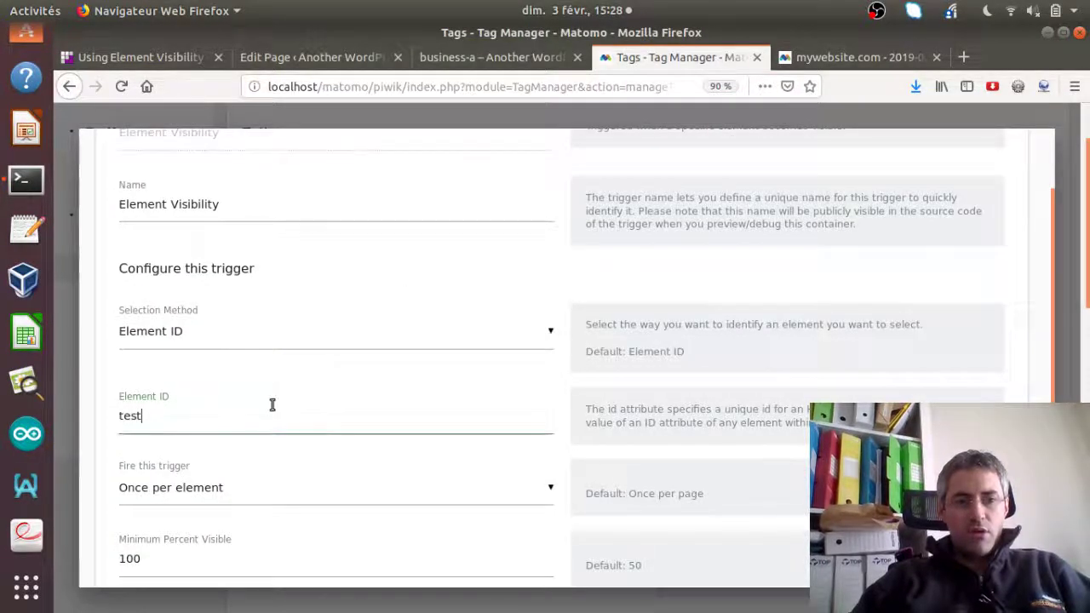
pyautogui.hotkey('ctrl', 'a')
pyautogui.hotkey('ctrl', 'v')
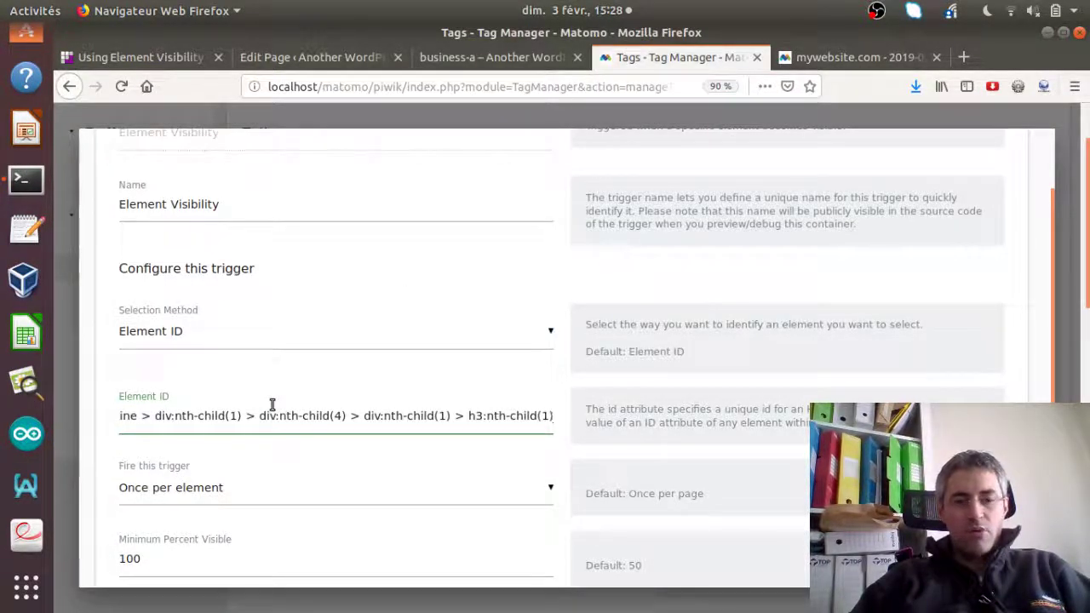
pyautogui.hotkey('ctrl', 'z')
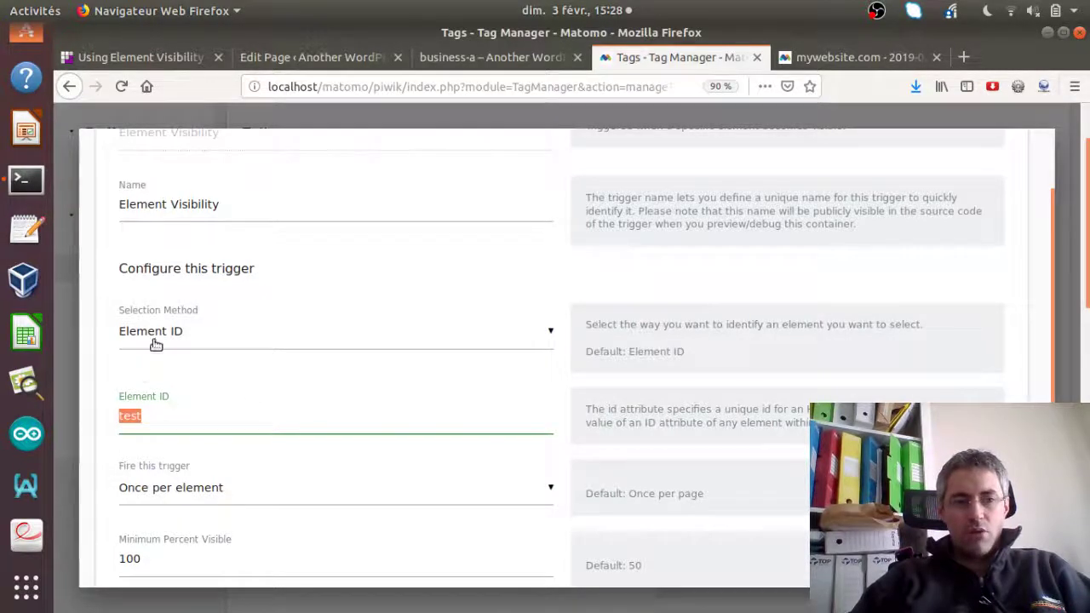
pyautogui.click(188, 393)
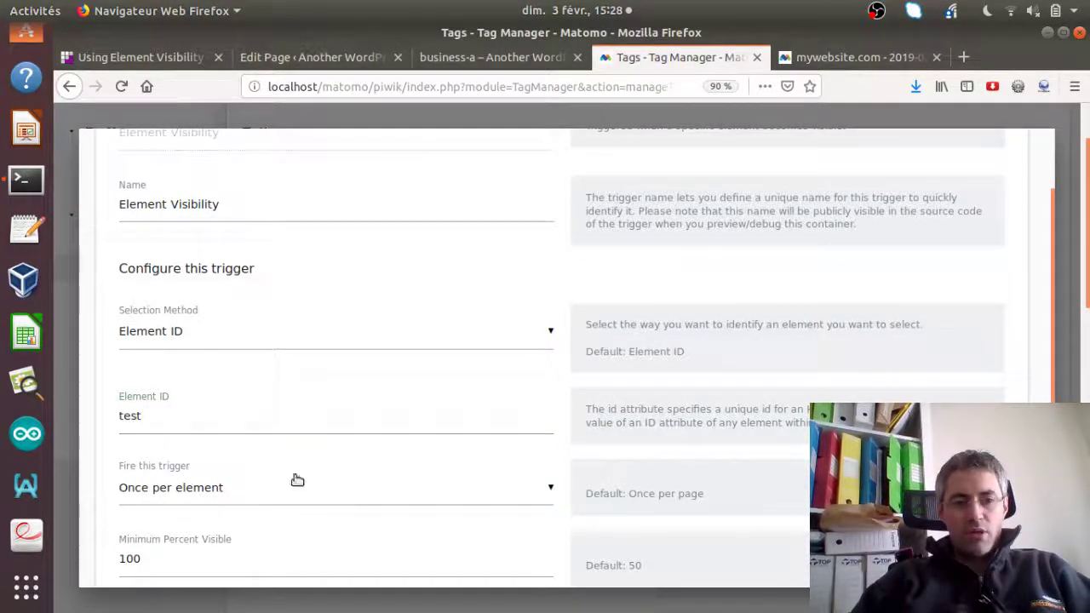
# Examine the trigger's firing frequency options and its Minimum Percent Visible setting without changing them
pyautogui.scroll(-2, 1049, 347)
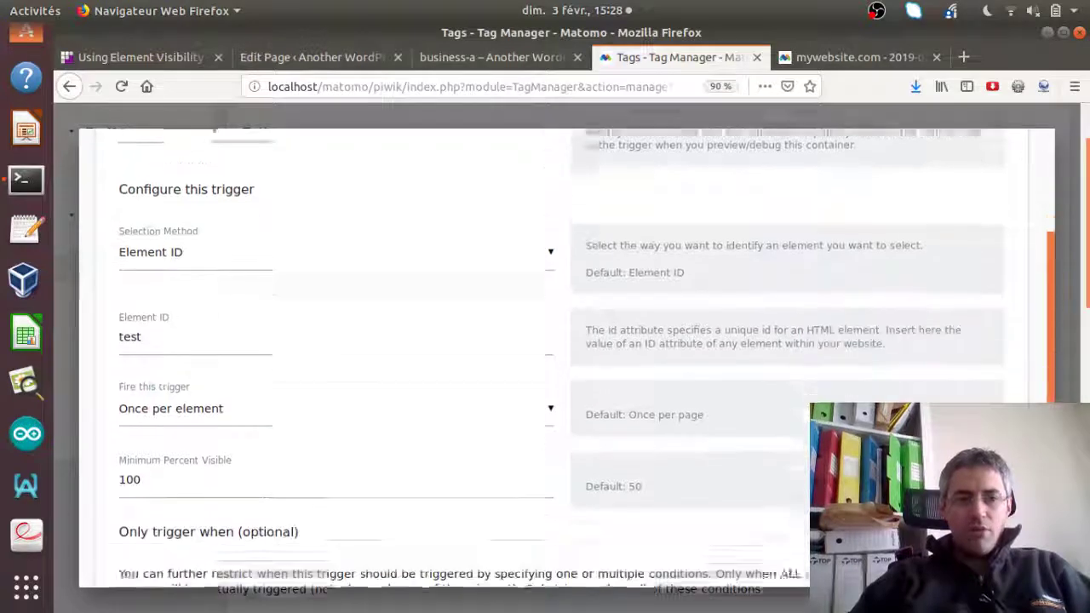
pyautogui.scroll(-2, 1048, 348)
pyautogui.click(466, 330)
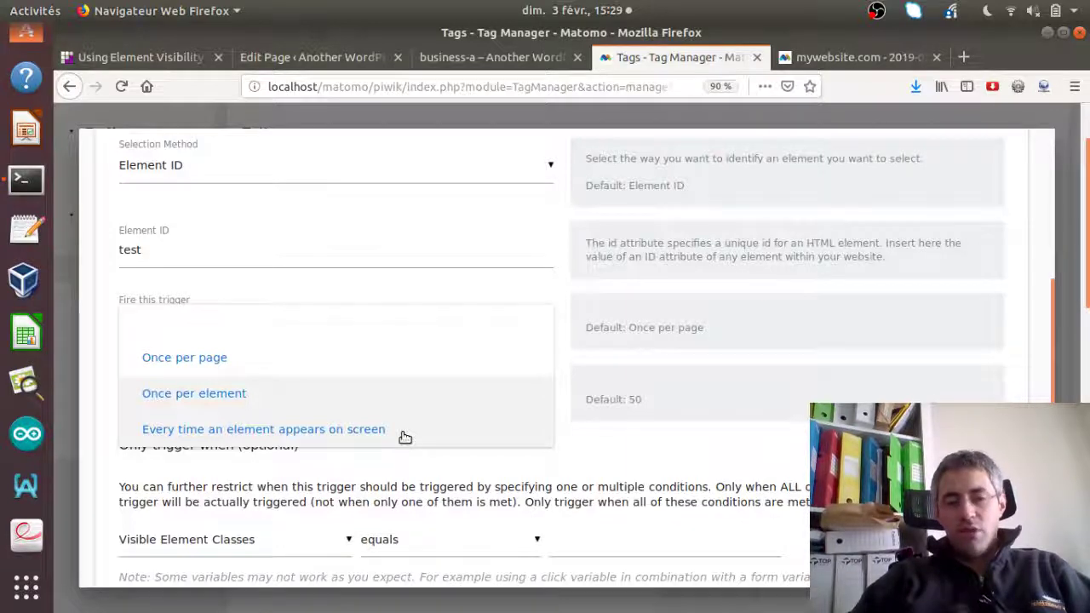
pyautogui.click(640, 365)
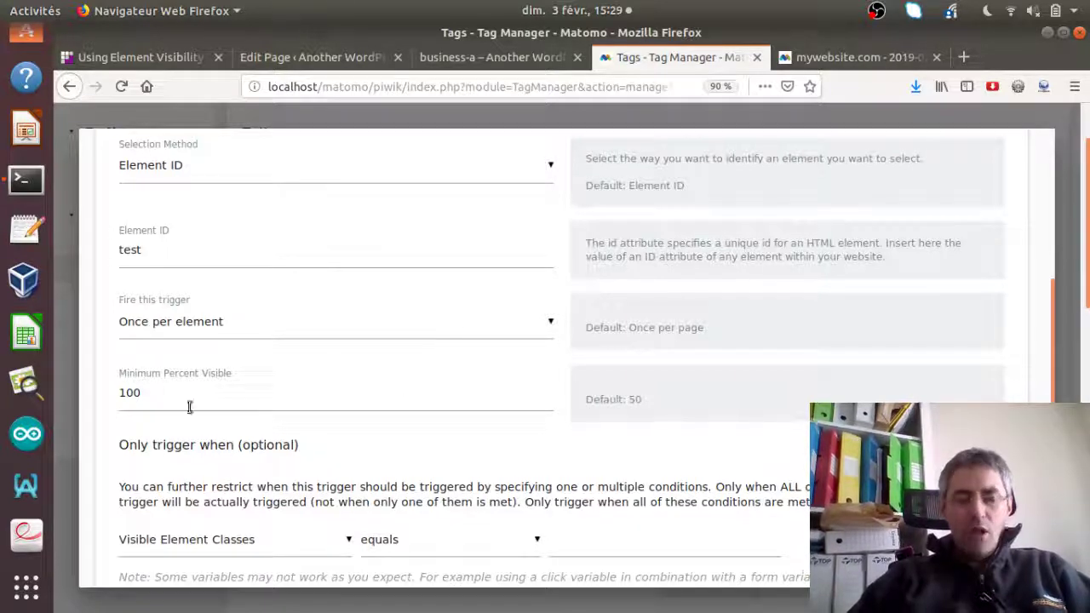
pyautogui.click(136, 397)
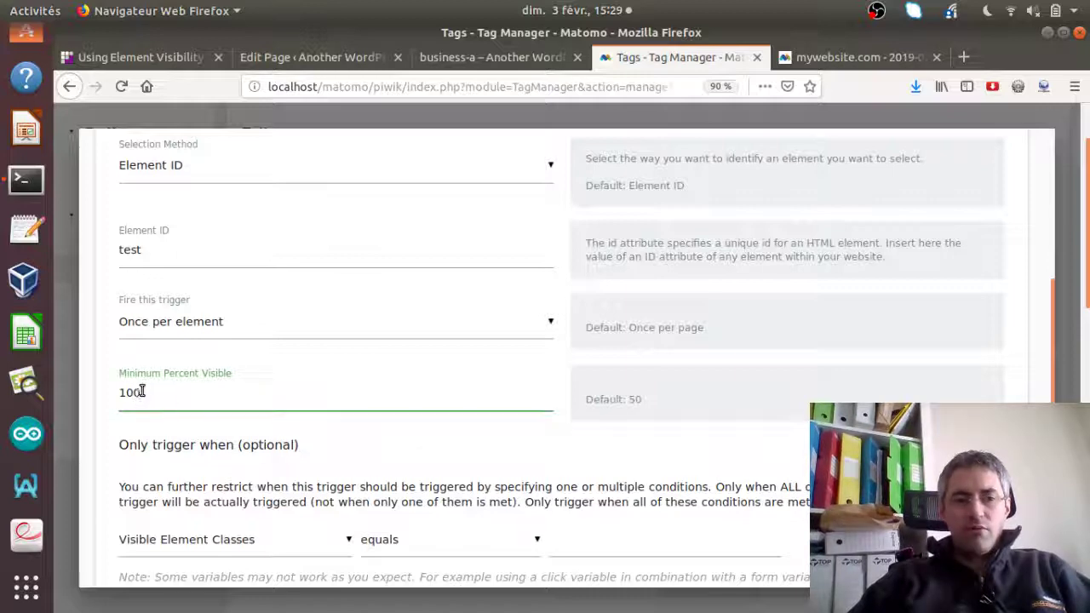
pyautogui.moveTo(143, 390); pyautogui.dragTo(126, 392)
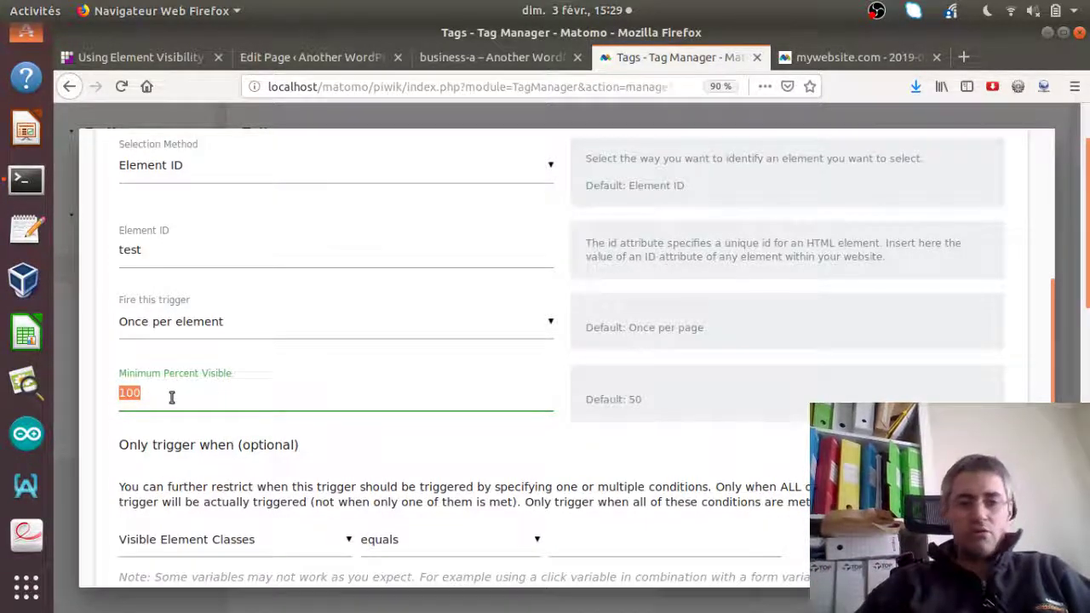
pyautogui.click(738, 404)
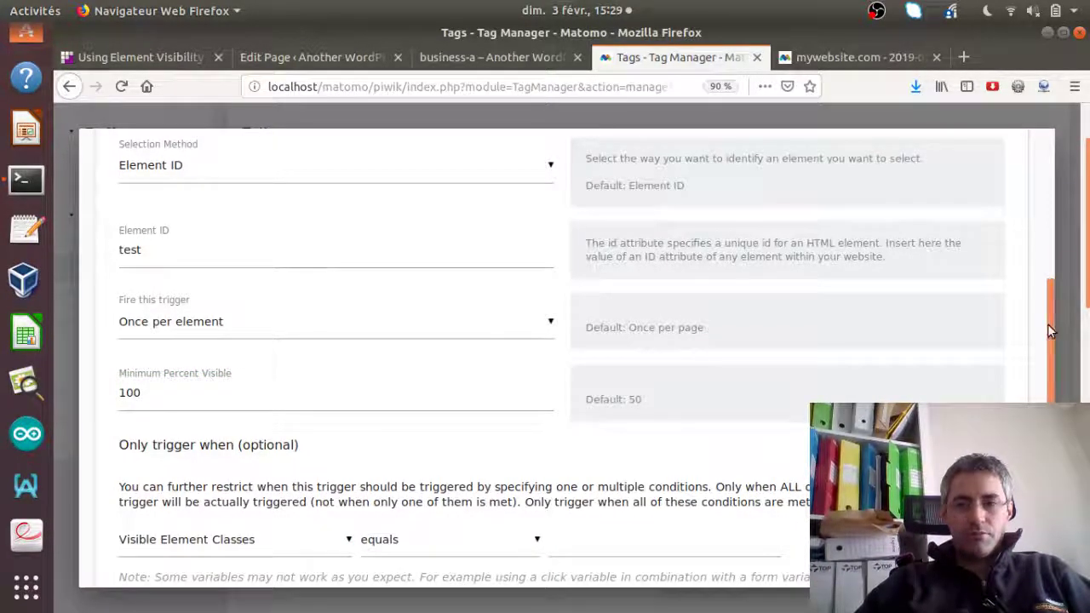
# Save the Element Visibility trigger and update the "Matomo Event track visibility" tag
pyautogui.scroll(-1, 1051, 349)
pyautogui.scroll(-2, 1051, 362)
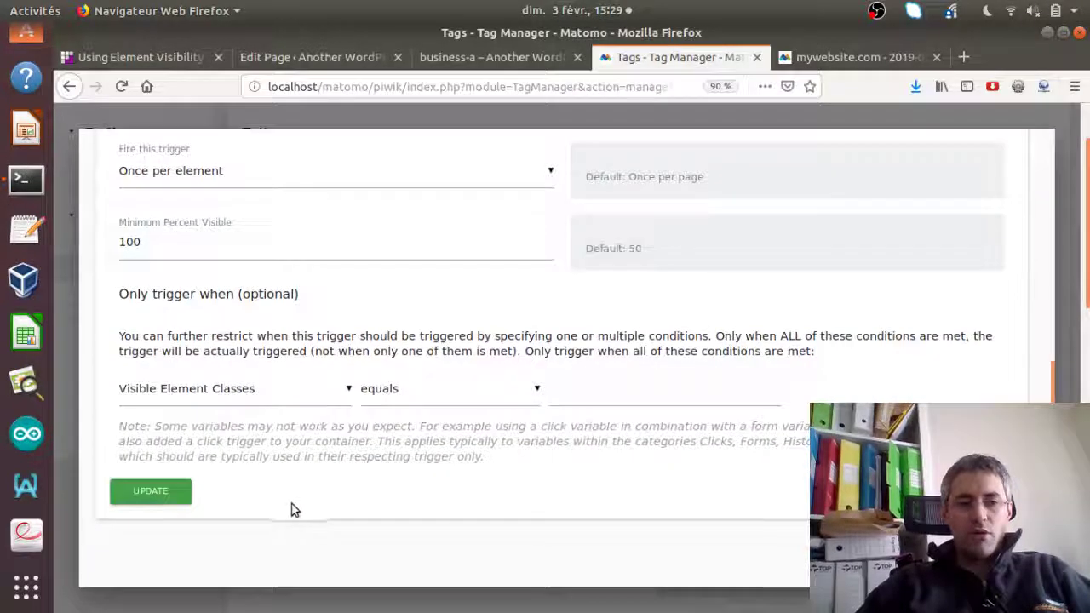
pyautogui.click(151, 517)
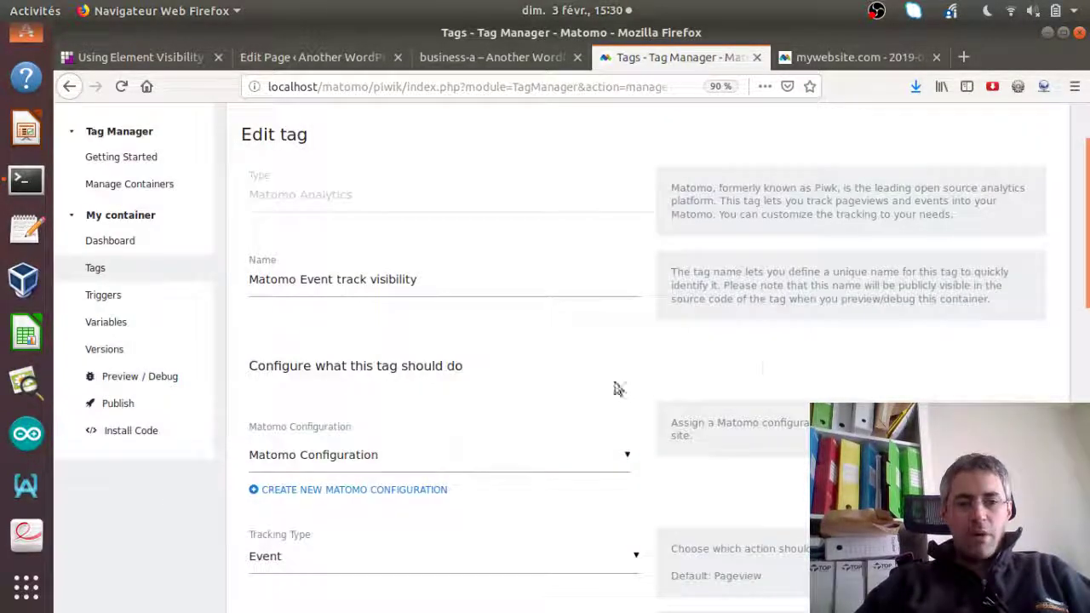
pyautogui.scroll(-10, 1087, 270)
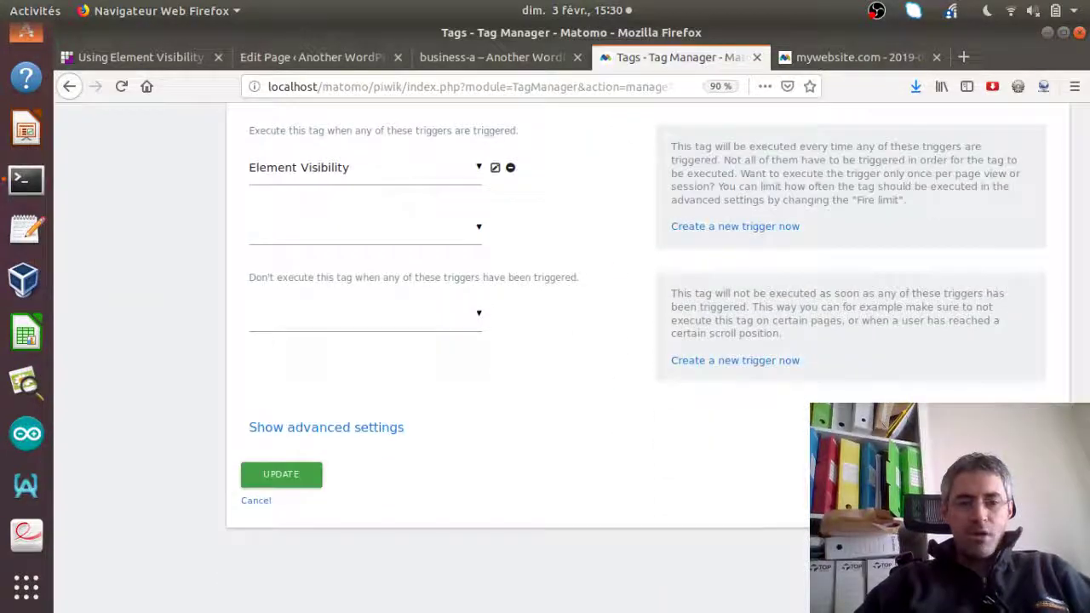
pyautogui.click(286, 477)
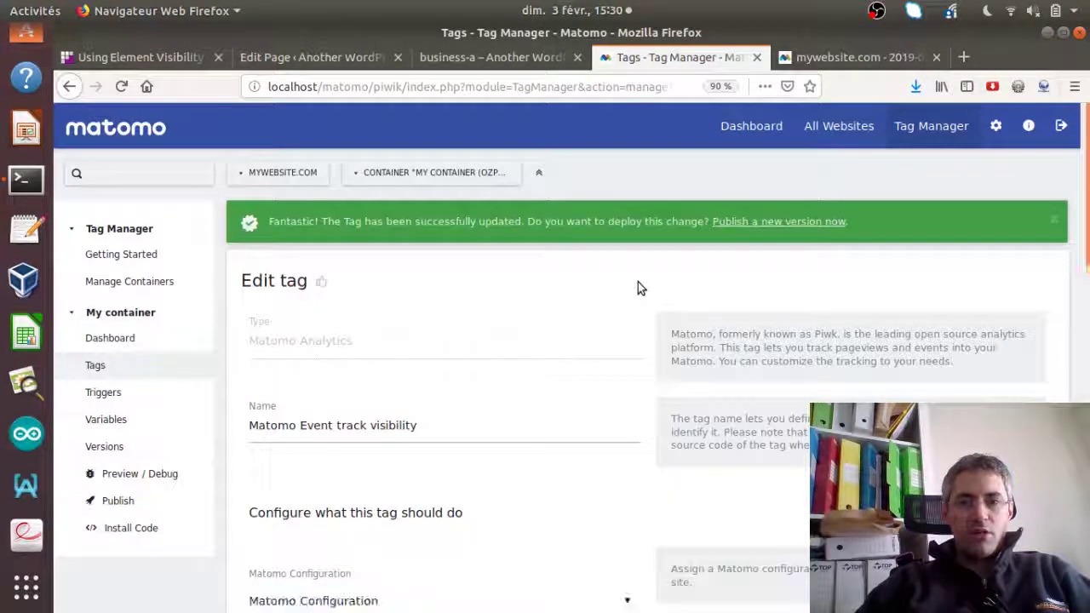
# Enable preview mode for the container and select the ?mtmPreviewMode URL parameter shown in the preview notice
pyautogui.click(162, 474)
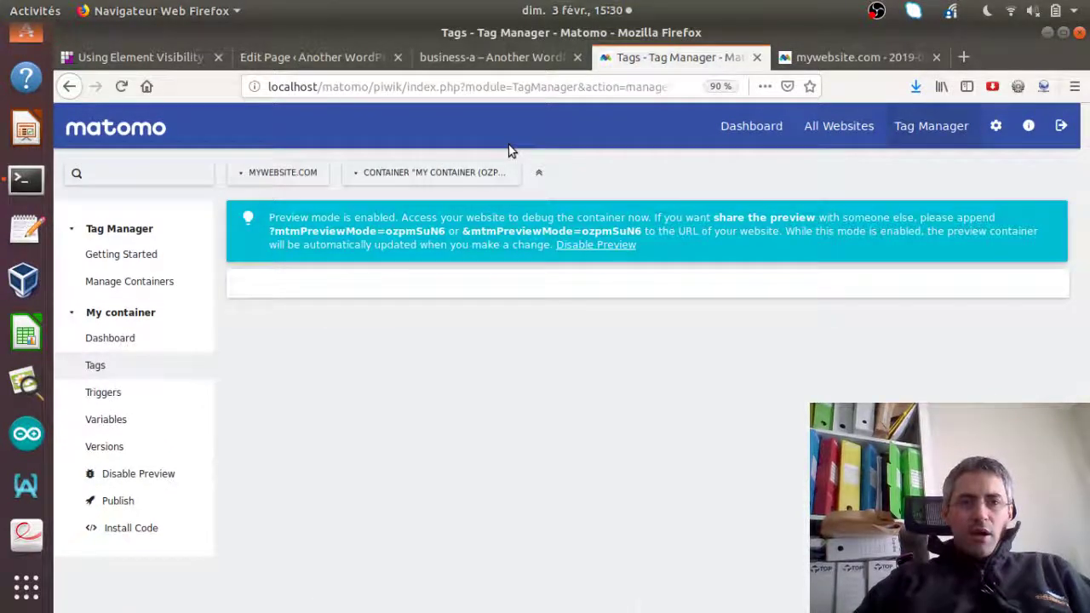
pyautogui.moveTo(443, 232); pyautogui.dragTo(266, 231)
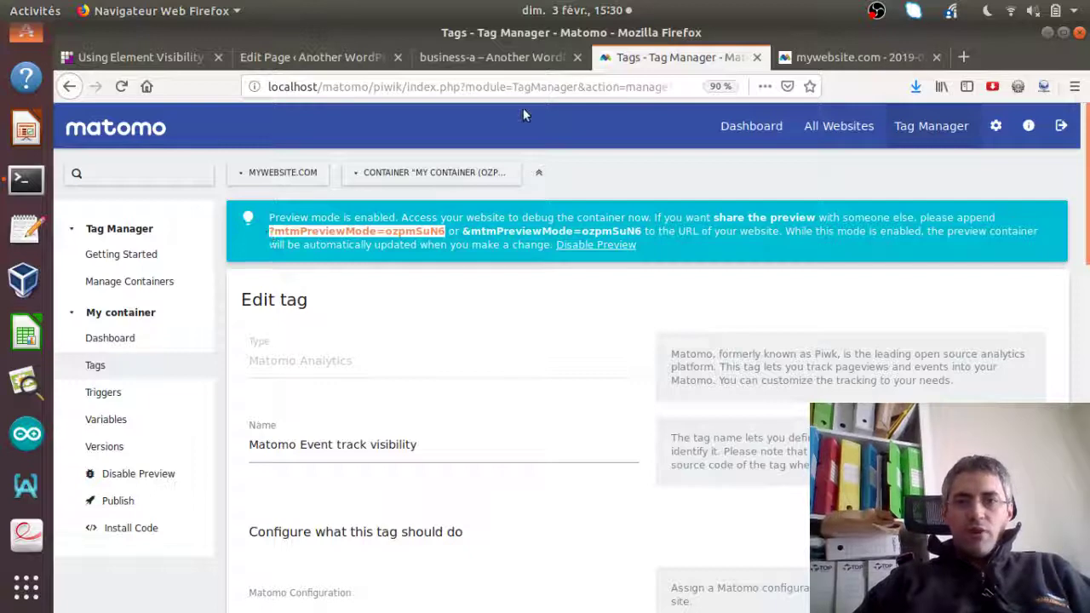
# Reload the Visits Log for mywebsite.com and examine the last recorded actions of the most recent visit
pyautogui.click(855, 57)
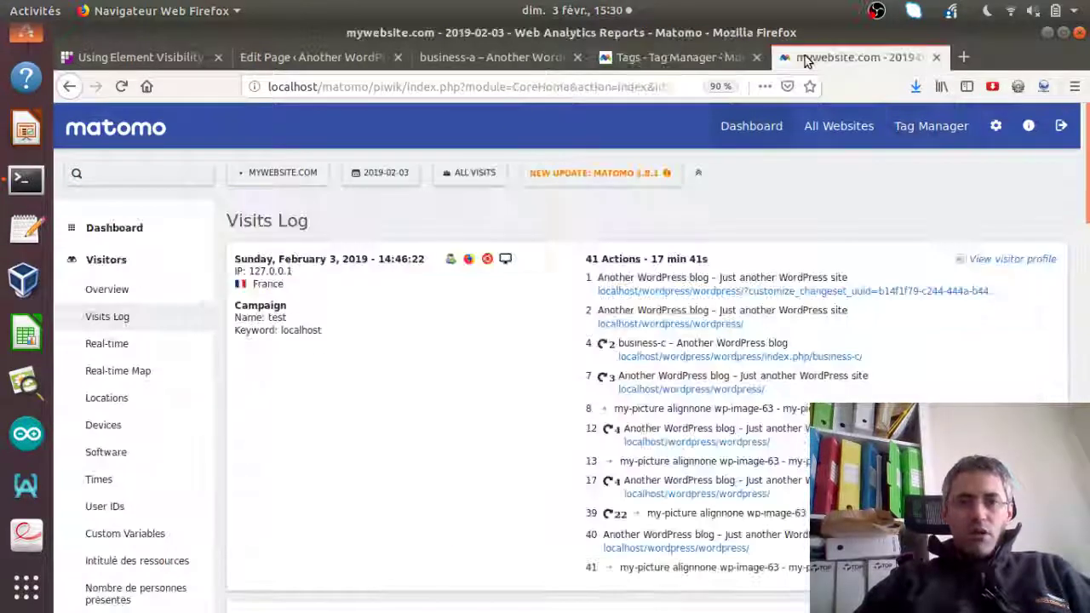
pyautogui.click(121, 86)
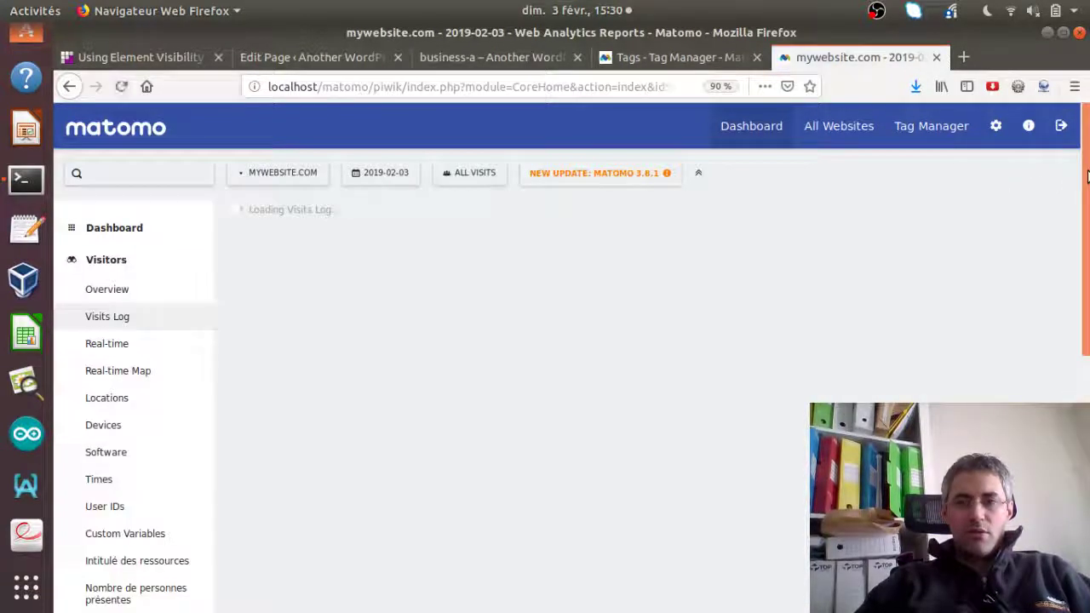
pyautogui.scroll(-7, 779, 340)
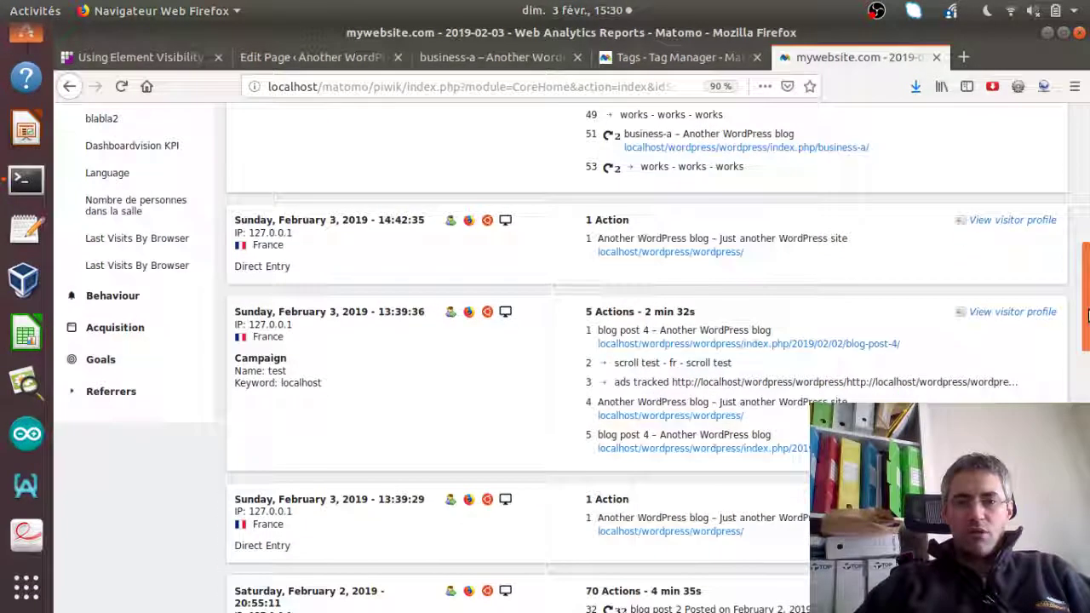
pyautogui.scroll(2, 779, 340)
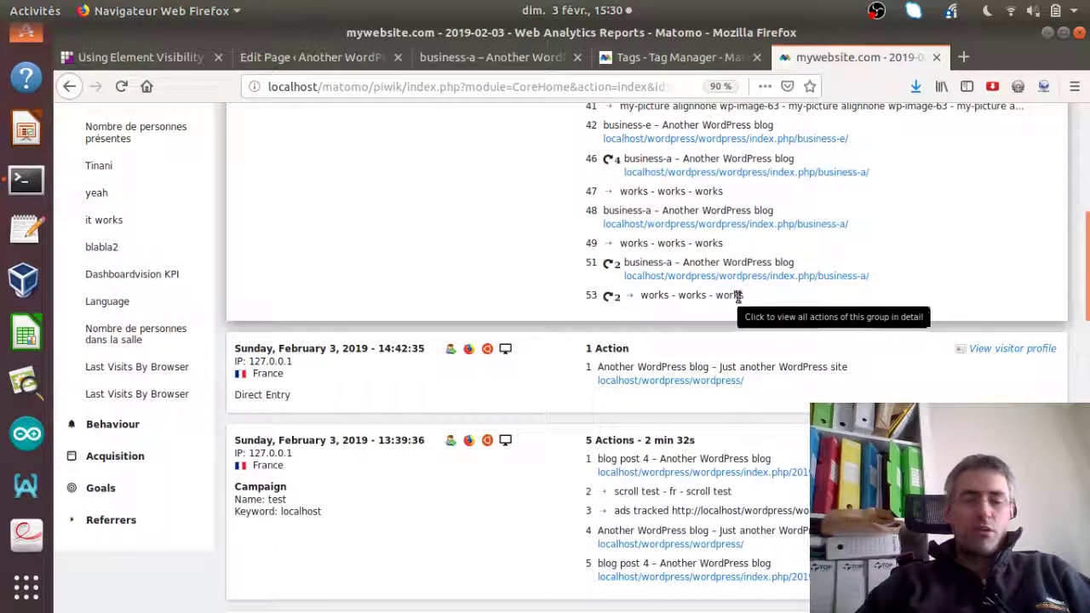
# Load the business-a page again with the mtmPreviewMode parameter kept in its address
pyautogui.click(464, 59)
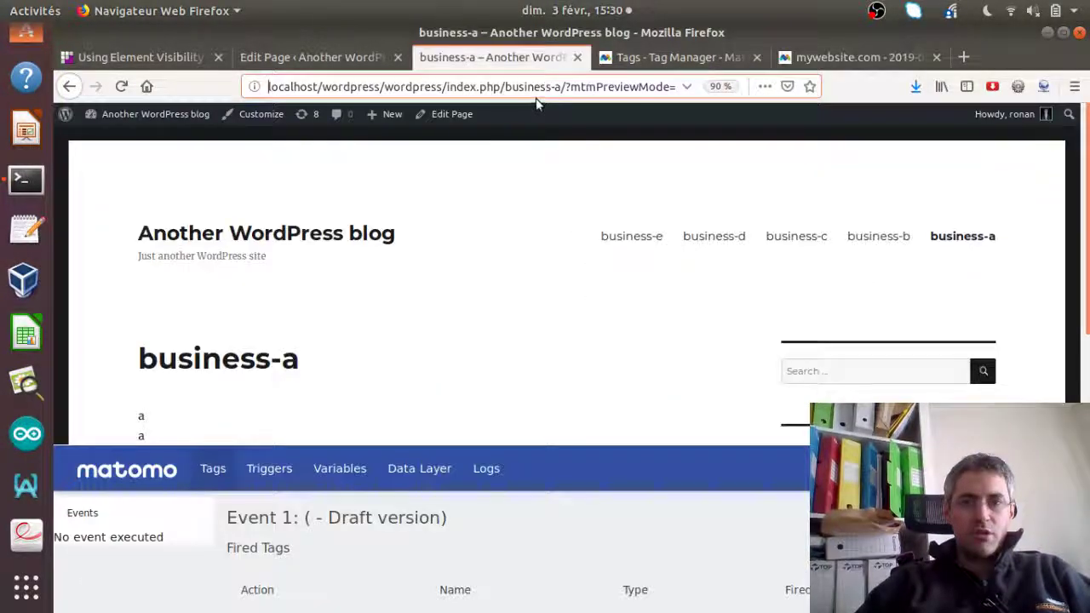
pyautogui.moveTo(570, 86); pyautogui.dragTo(749, 127)
pyautogui.press('BackSpace')
pyautogui.hotkey('ctrl', 'z')
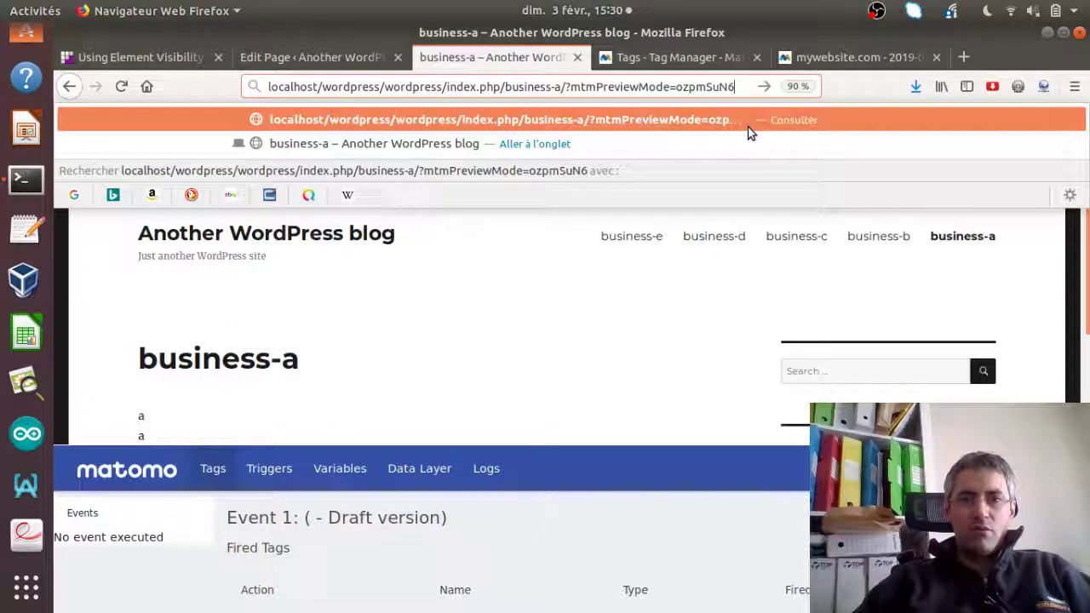
pyautogui.press('Return')
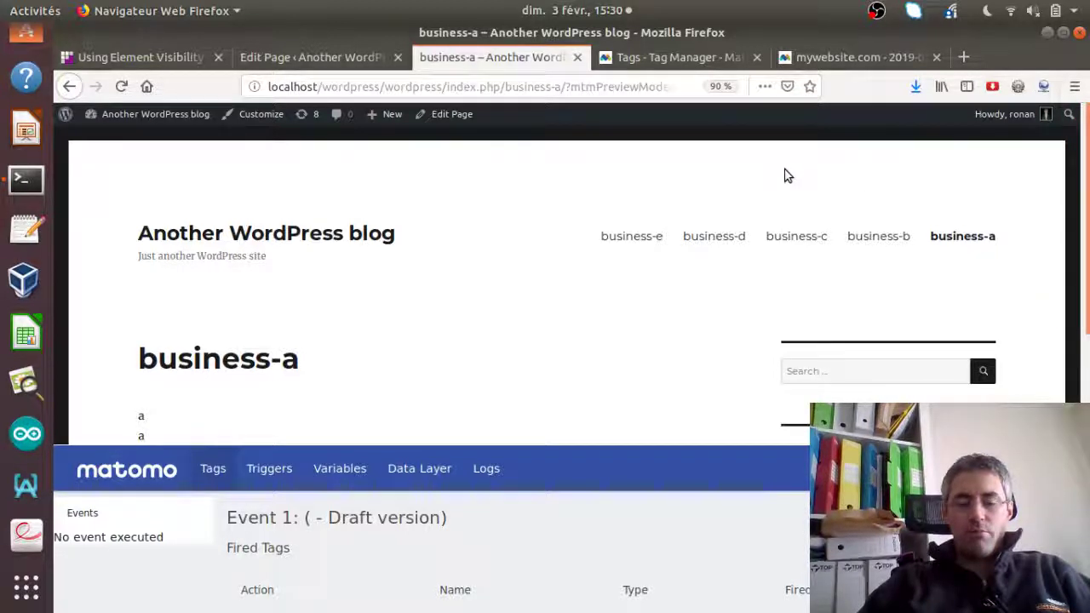
# Bring the SEO AUDIT image on the business-a page fully into view and check the reloaded Visits Log for its event
pyautogui.scroll(-3, 788, 175)
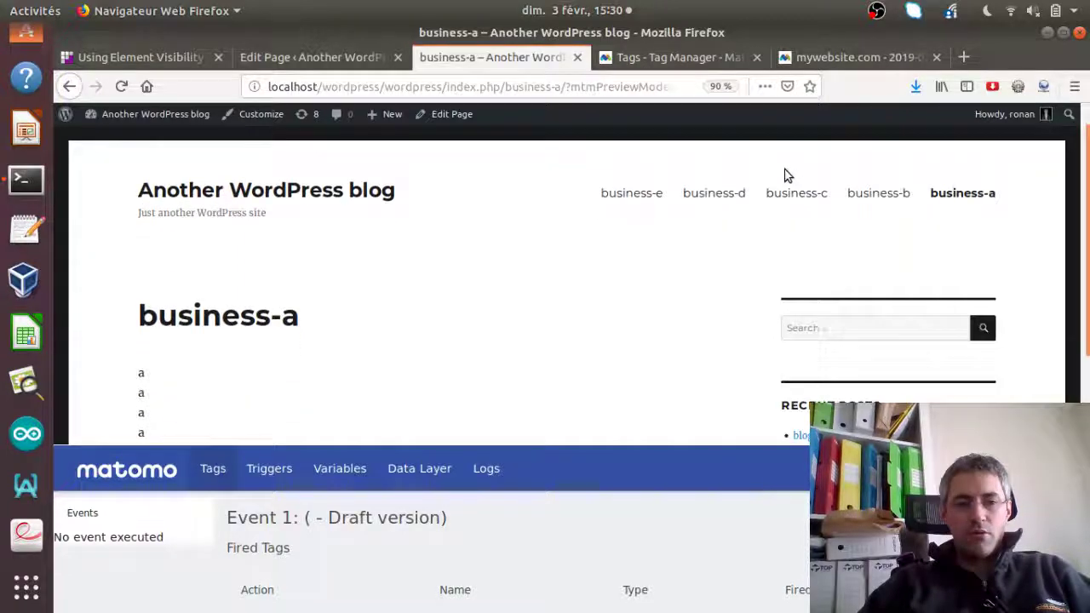
pyautogui.scroll(-4, 788, 175)
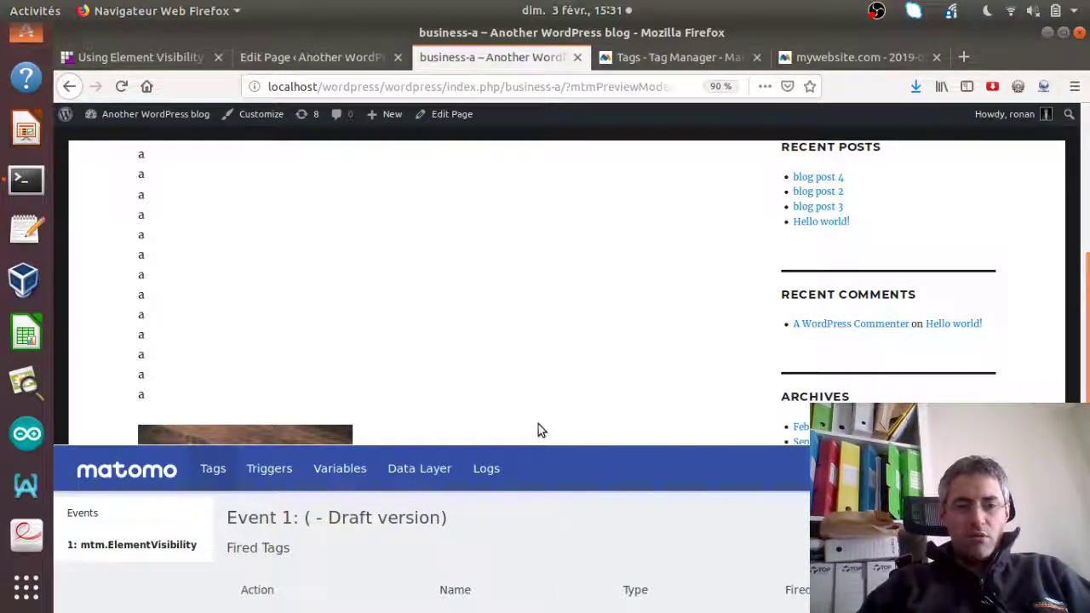
pyautogui.scroll(-3, 538, 424)
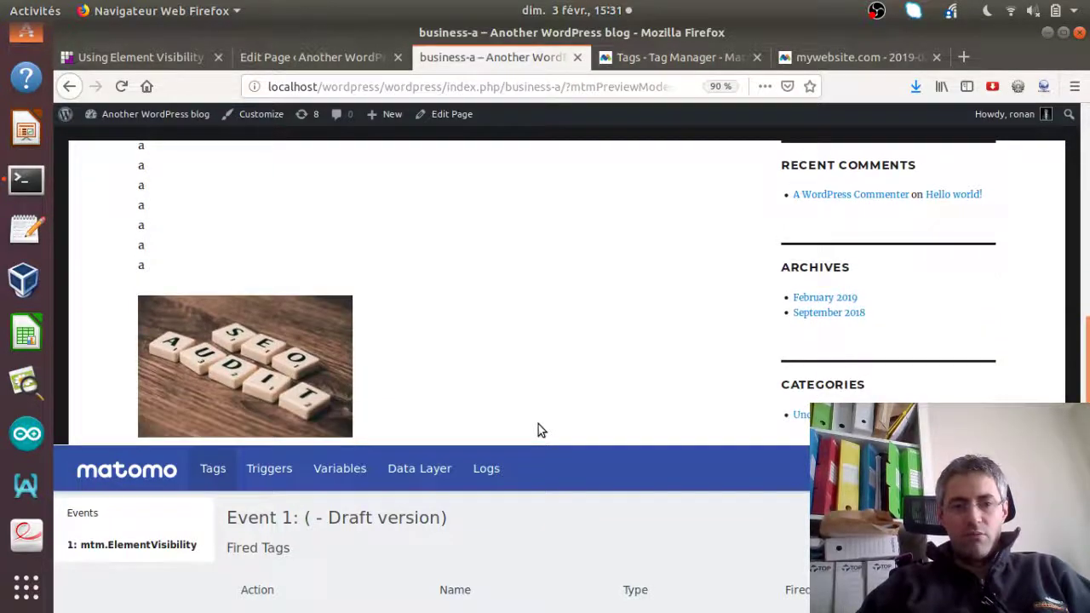
pyautogui.scroll(-3, 538, 429)
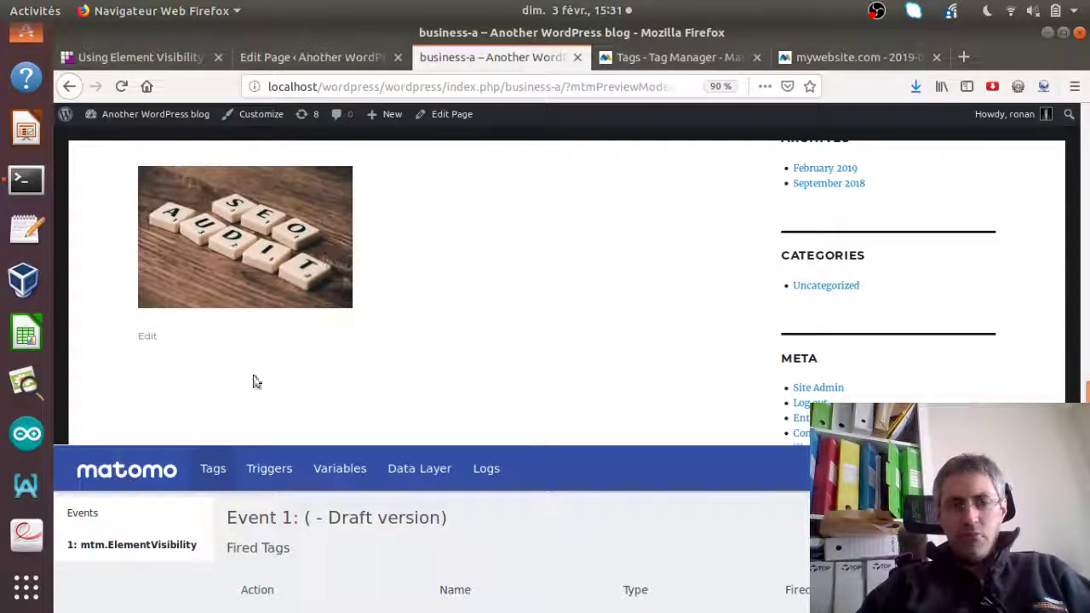
pyautogui.click(828, 57)
pyautogui.click(121, 86)
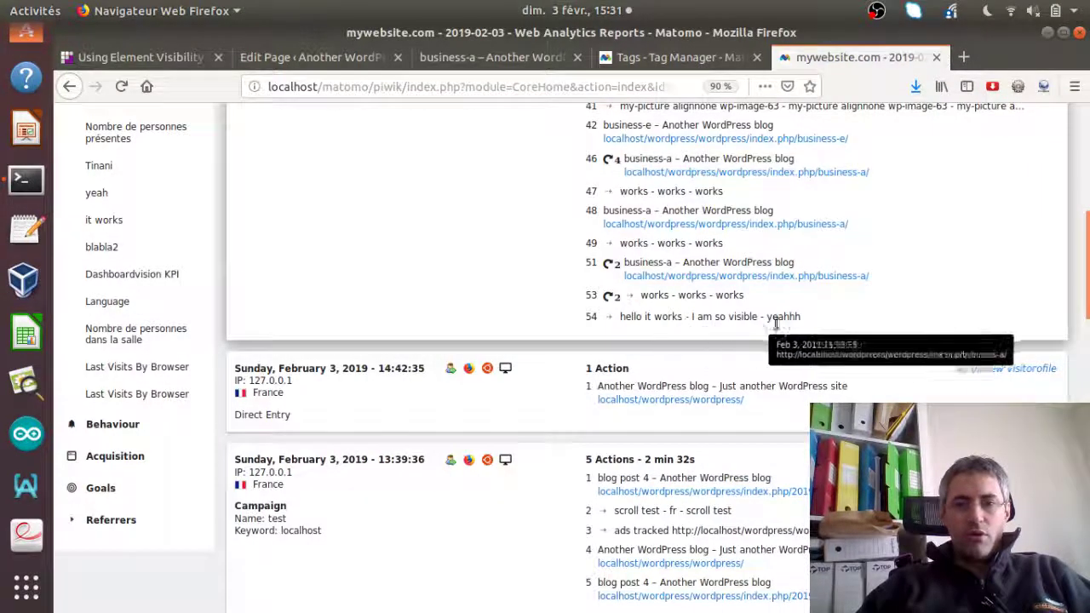
# Move the business-a page's image in and out of view repeatedly, checking the preview's event list for repeated ElementVisibility events
pyautogui.click(439, 57)
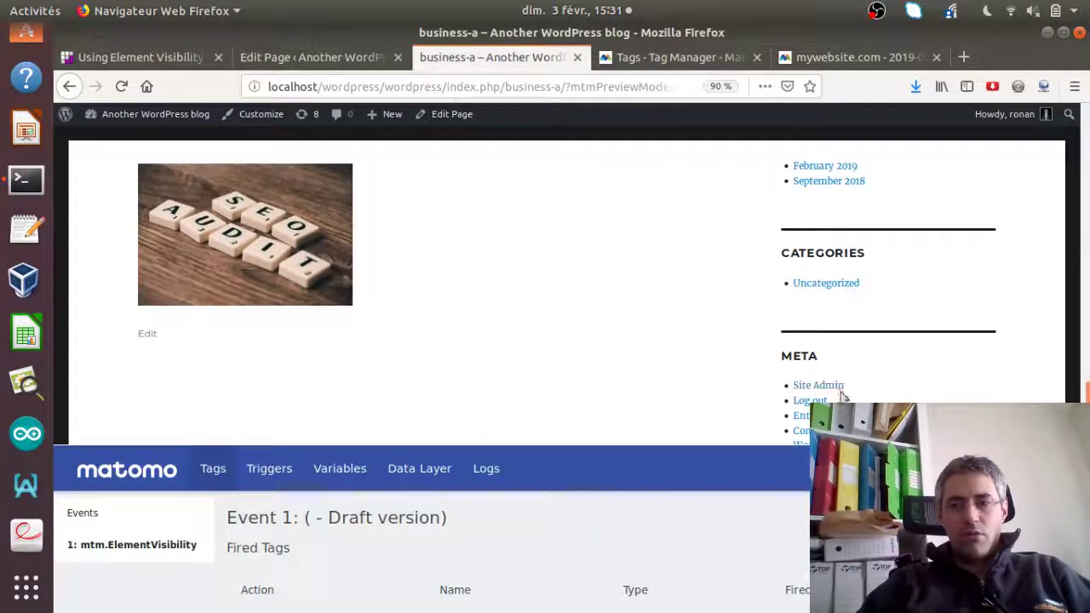
pyautogui.scroll(5, 1085, 207)
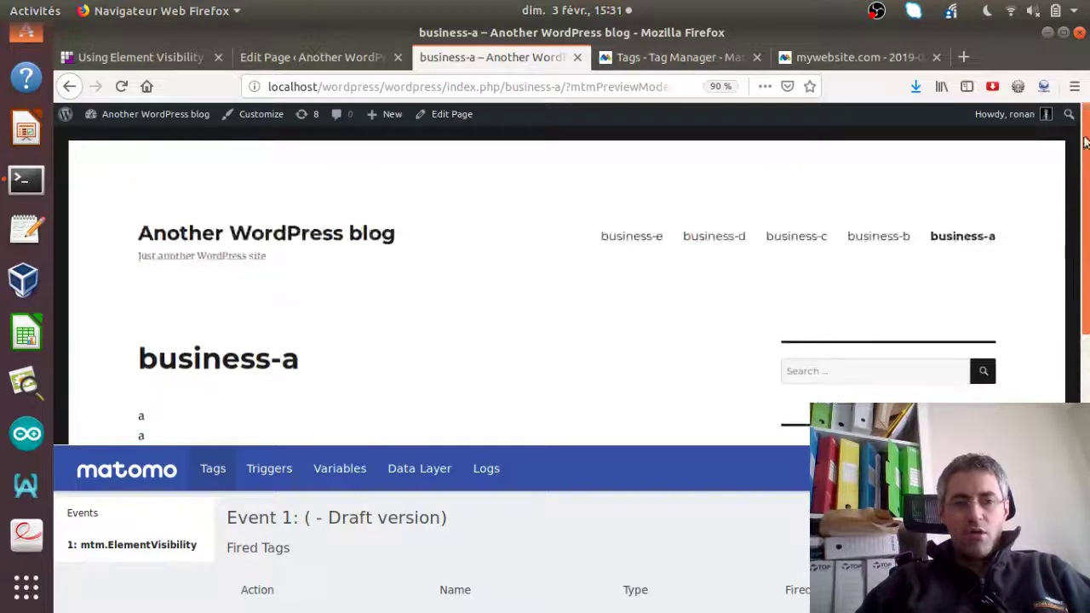
pyautogui.scroll(-5, 1086, 207)
pyautogui.scroll(5, 1085, 207)
pyautogui.scroll(-5, 1086, 207)
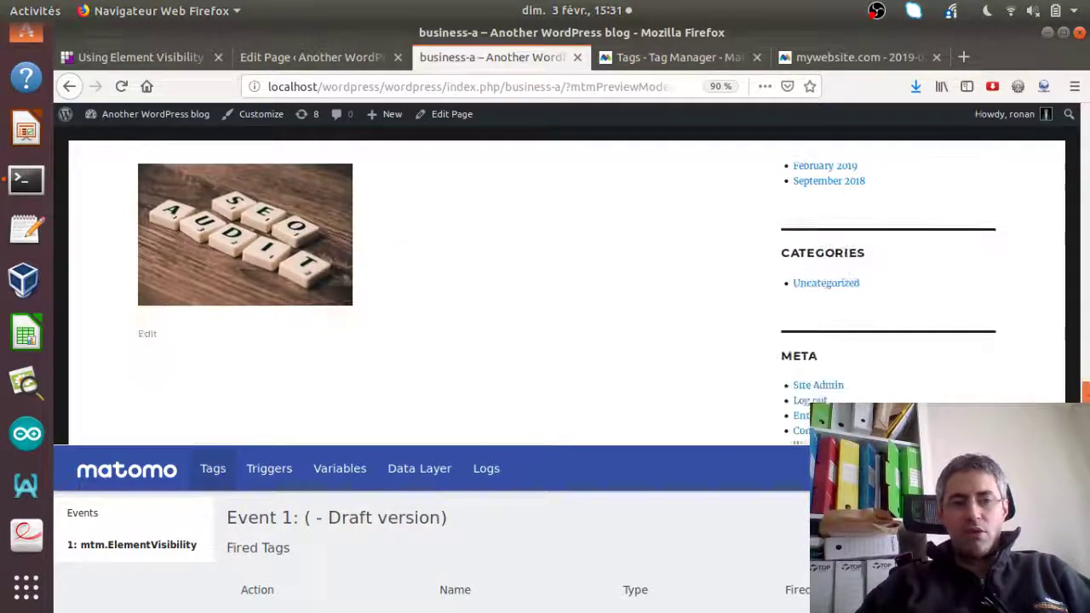
pyautogui.scroll(6, 1085, 207)
pyautogui.scroll(-5, 1071, 198)
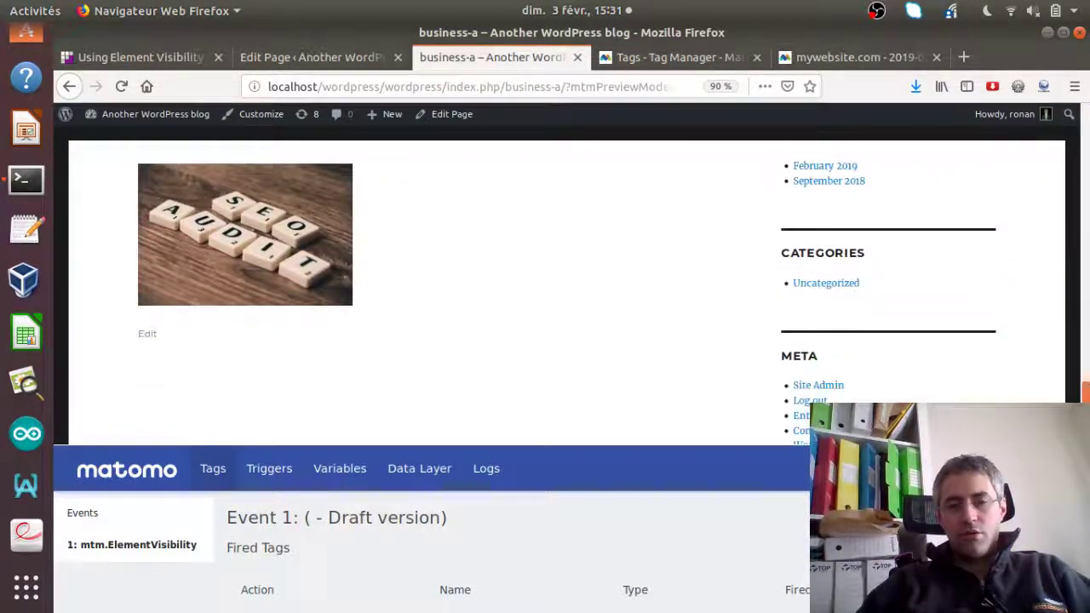
pyautogui.scroll(6, 1056, 263)
pyautogui.scroll(-5, 1056, 263)
pyautogui.scroll(-1, 1060, 341)
pyautogui.scroll(5, 1060, 204)
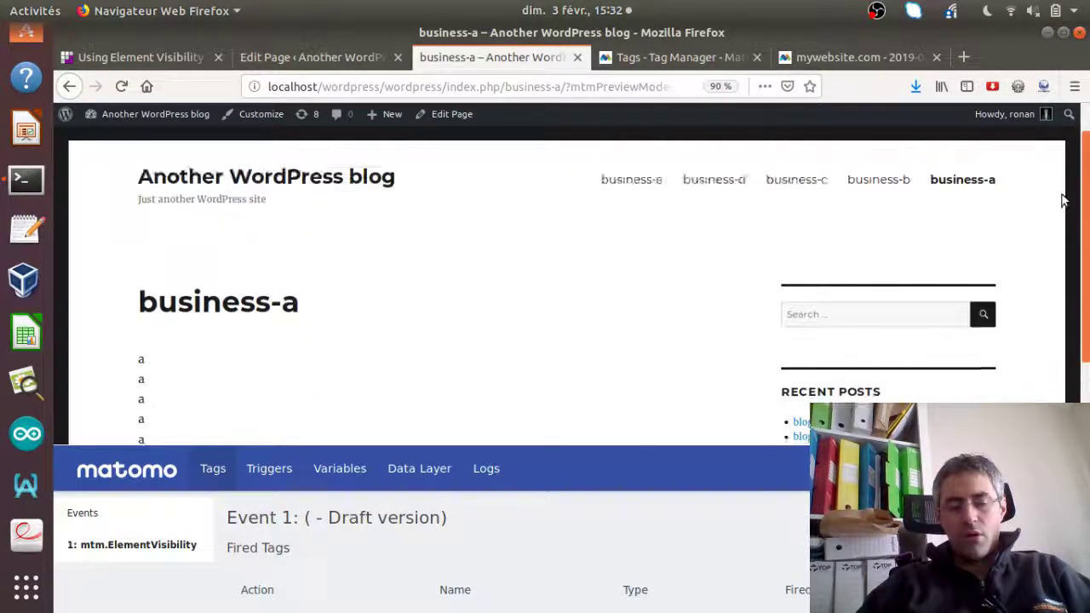
pyautogui.scroll(-4, 1060, 213)
pyautogui.scroll(3, 1056, 221)
pyautogui.scroll(2, 1055, 222)
pyautogui.scroll(-4, 1056, 213)
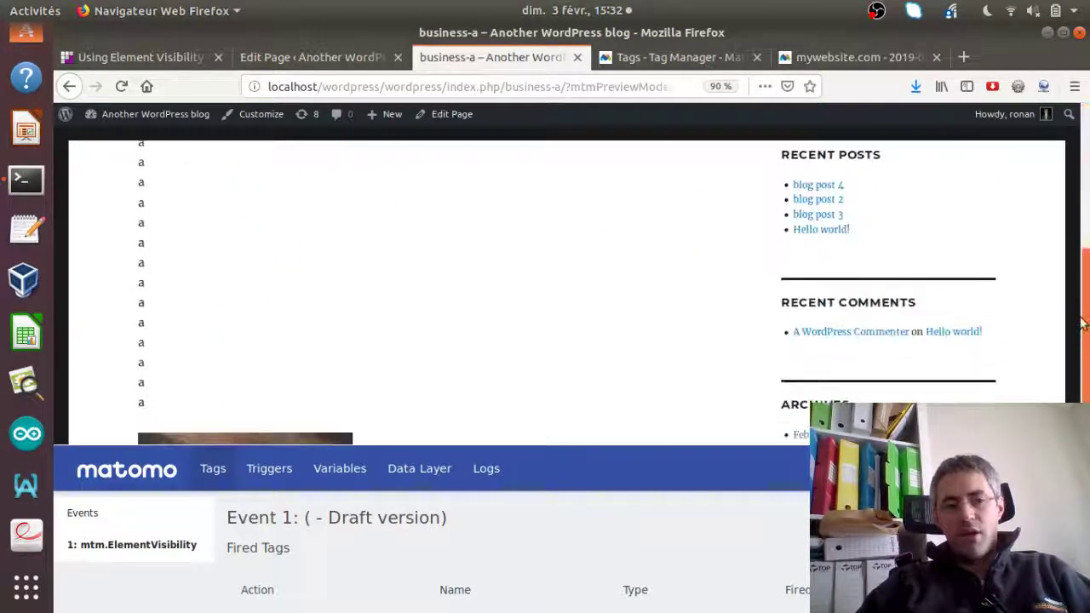
pyautogui.scroll(4, 1054, 187)
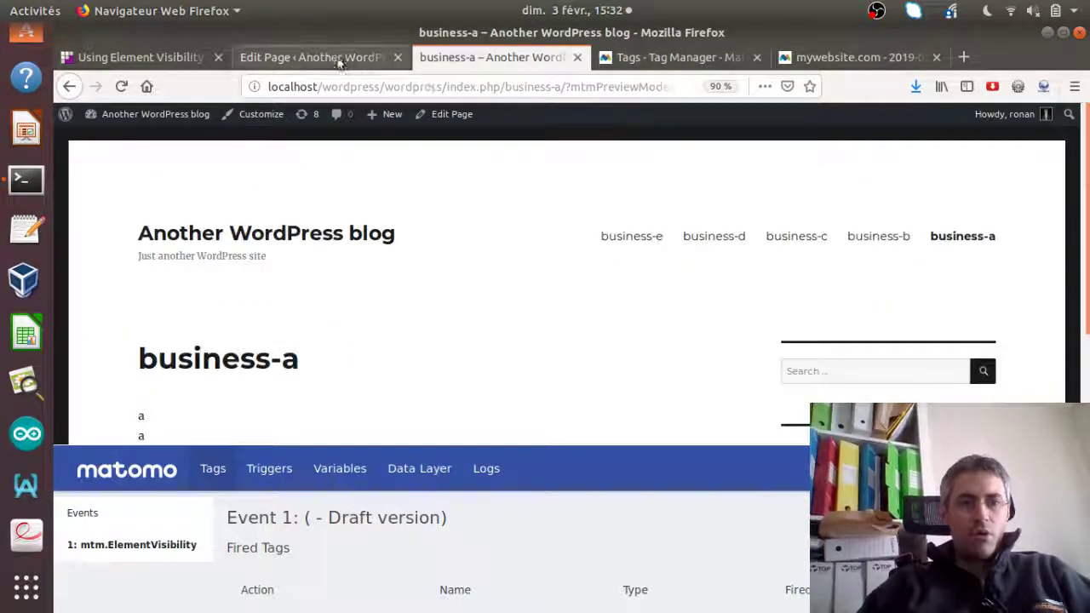
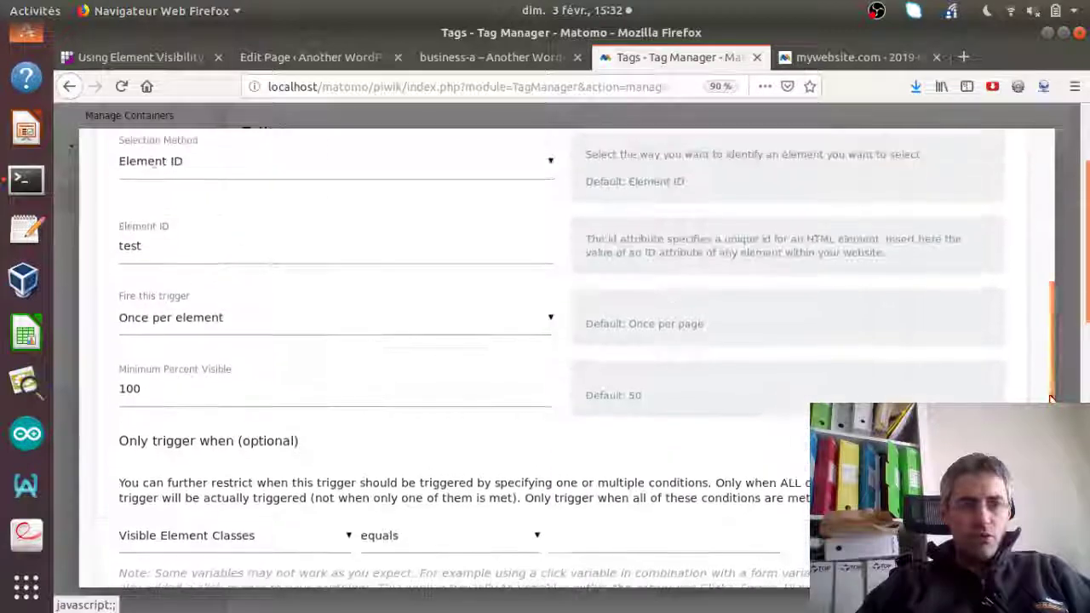
# Set the Element Visibility trigger to fire "Every time an element appears on screen", and update the trigger and its tag
pyautogui.click(424, 327)
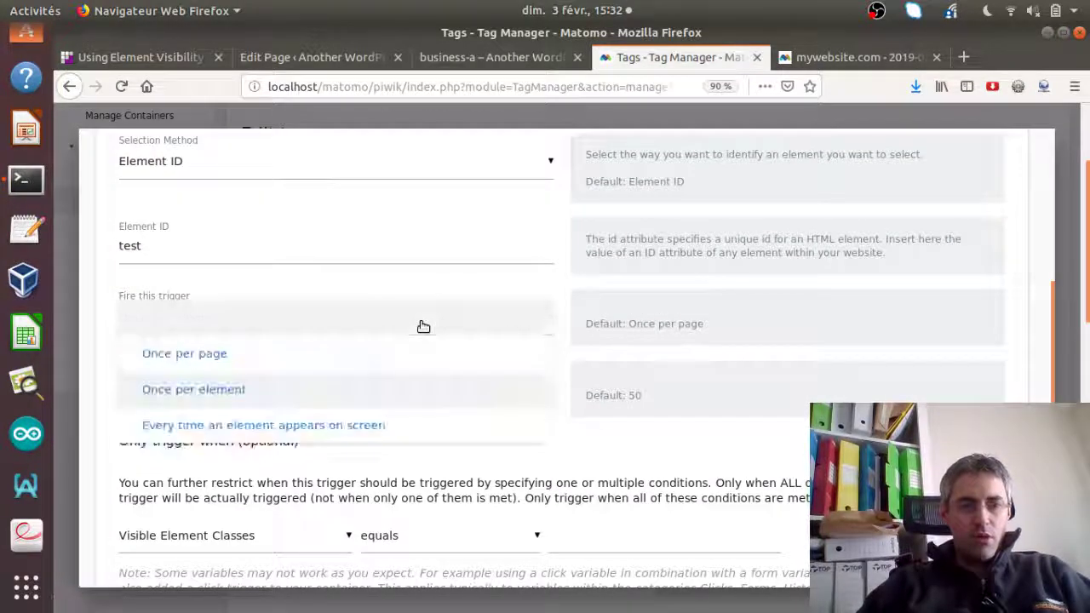
pyautogui.click(304, 422)
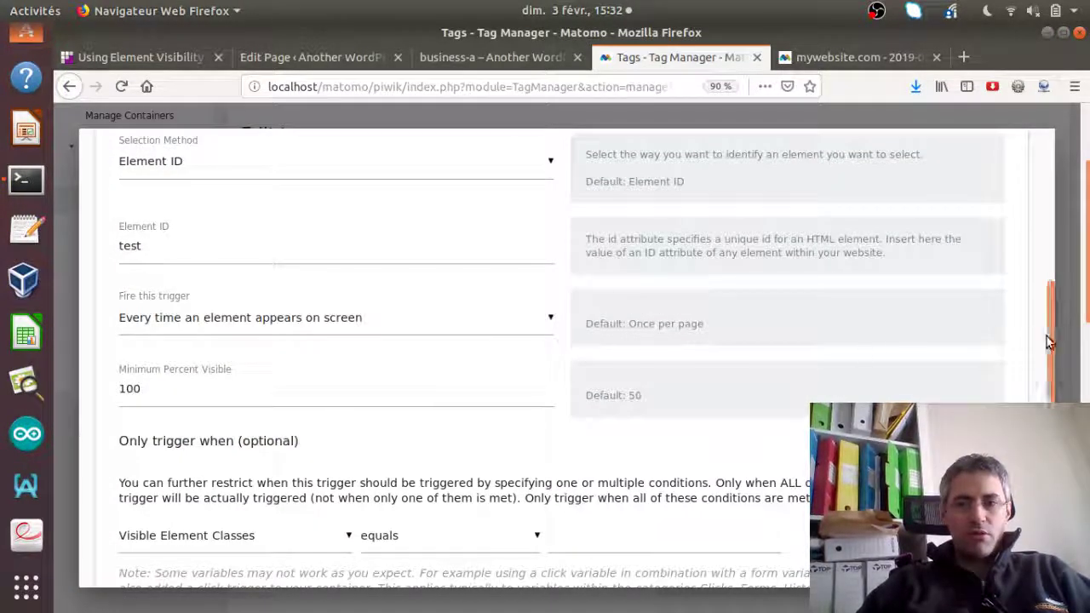
pyautogui.scroll(-3, 1046, 336)
pyautogui.click(159, 491)
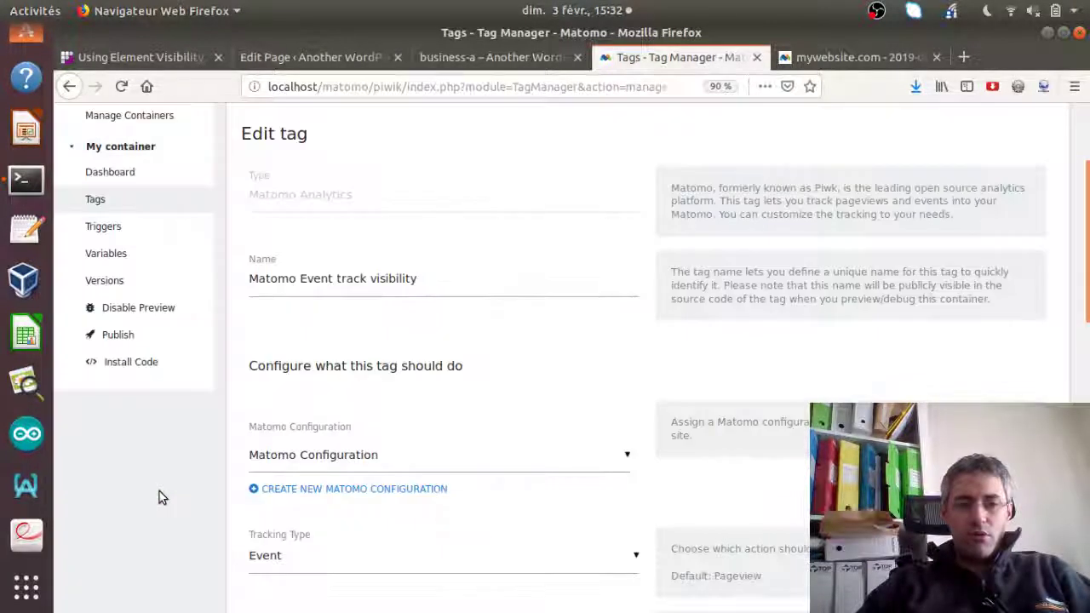
pyautogui.scroll(-10, 1046, 303)
pyautogui.scroll(-5, 758, 177)
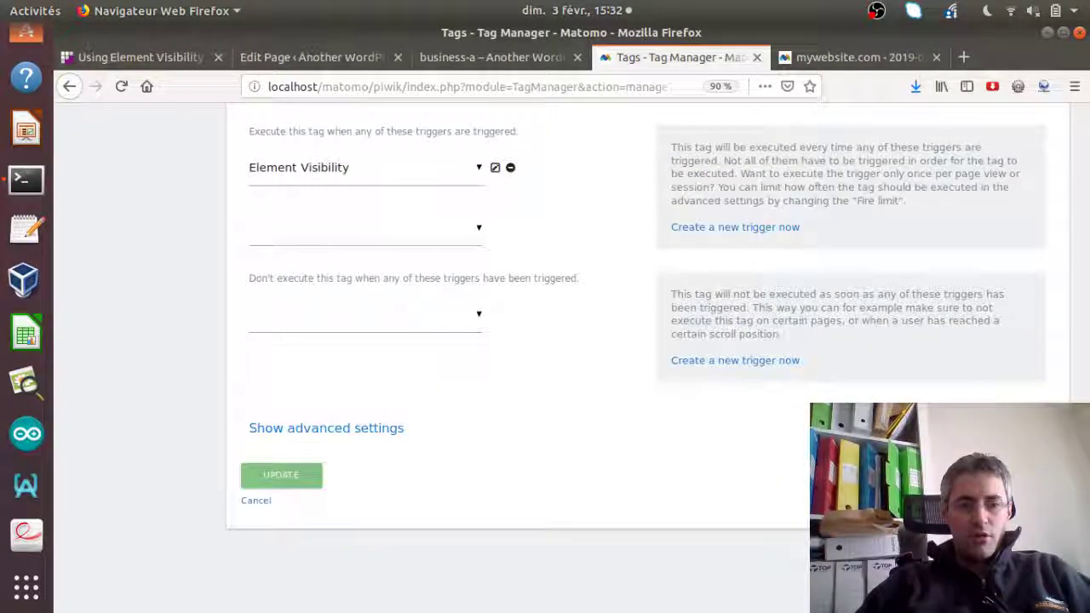
# Reload the business-a page and bring its image in and out of view repeatedly, checking the preview's event list for each appearance
pyautogui.click(521, 58)
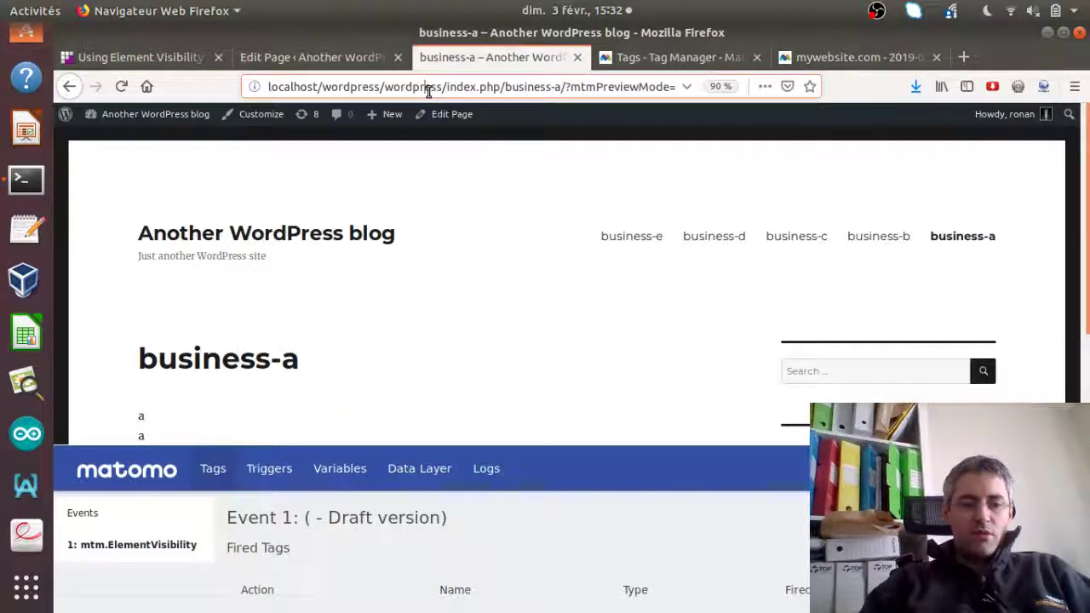
pyautogui.press('F5')
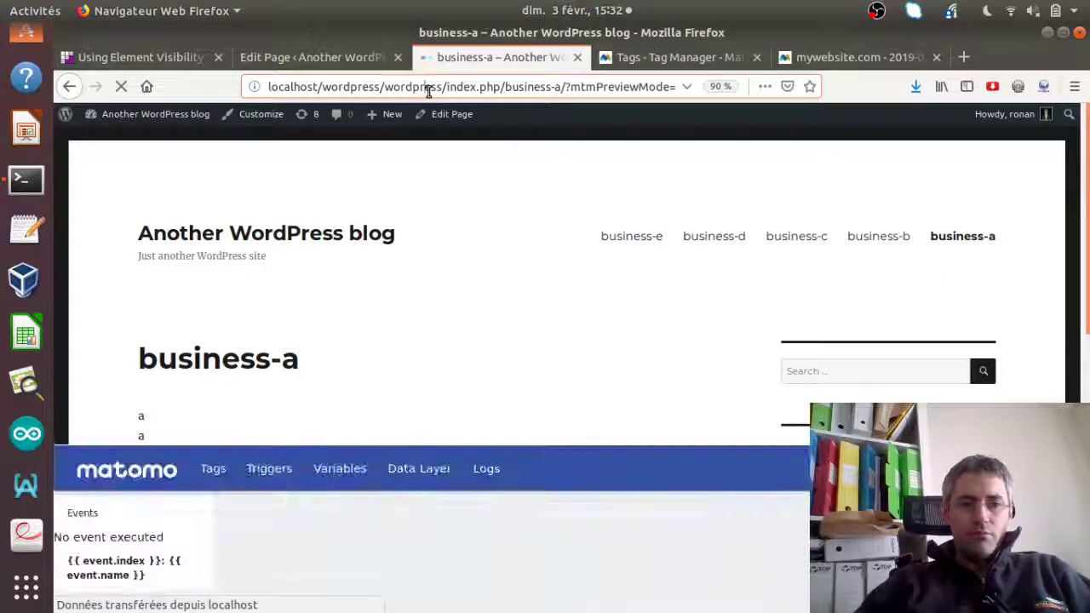
pyautogui.moveTo(1086, 196); pyautogui.dragTo(1087, 392)
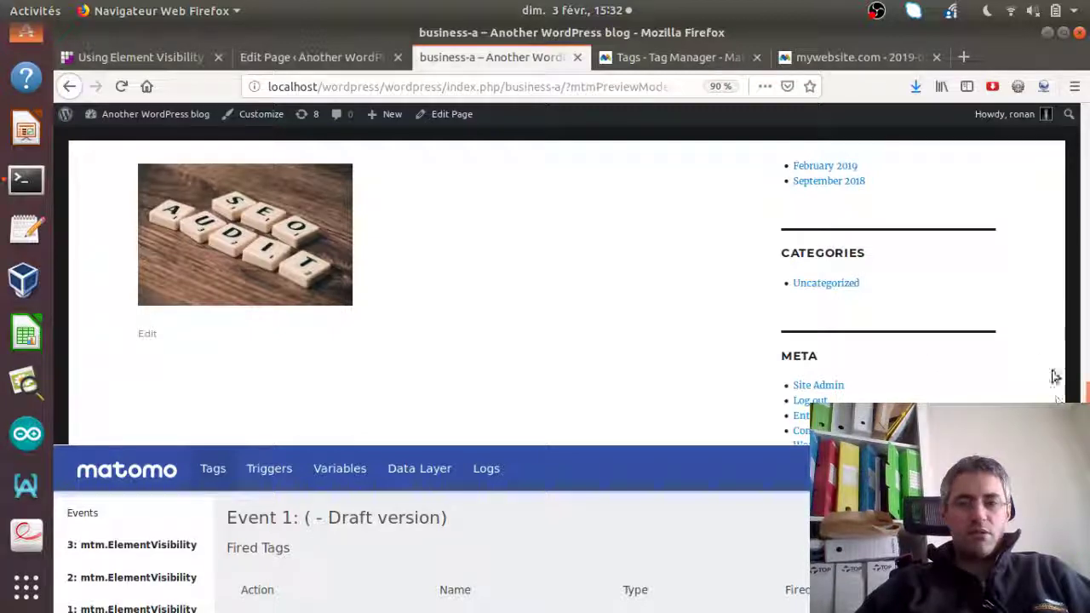
pyautogui.scroll(5, 1052, 365)
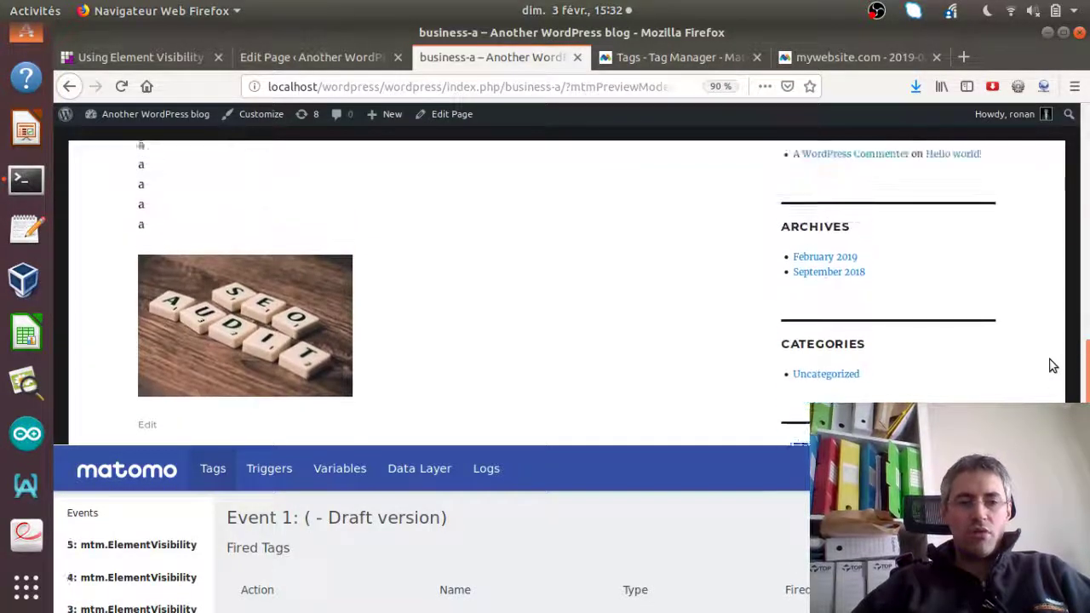
pyautogui.scroll(3, 1052, 366)
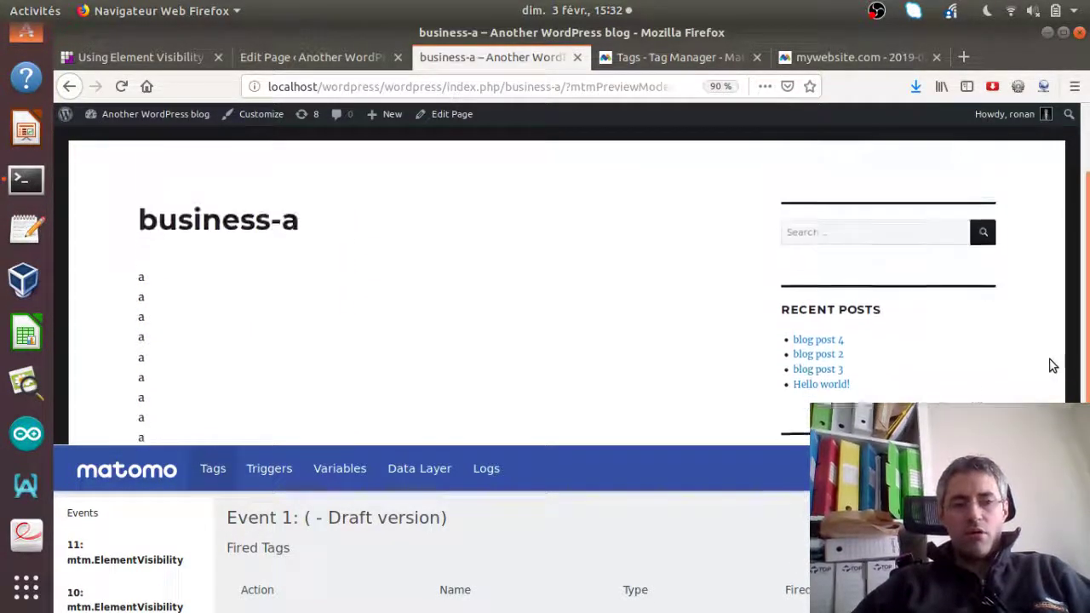
pyautogui.scroll(-1, 1053, 365)
pyautogui.scroll(5, 1052, 365)
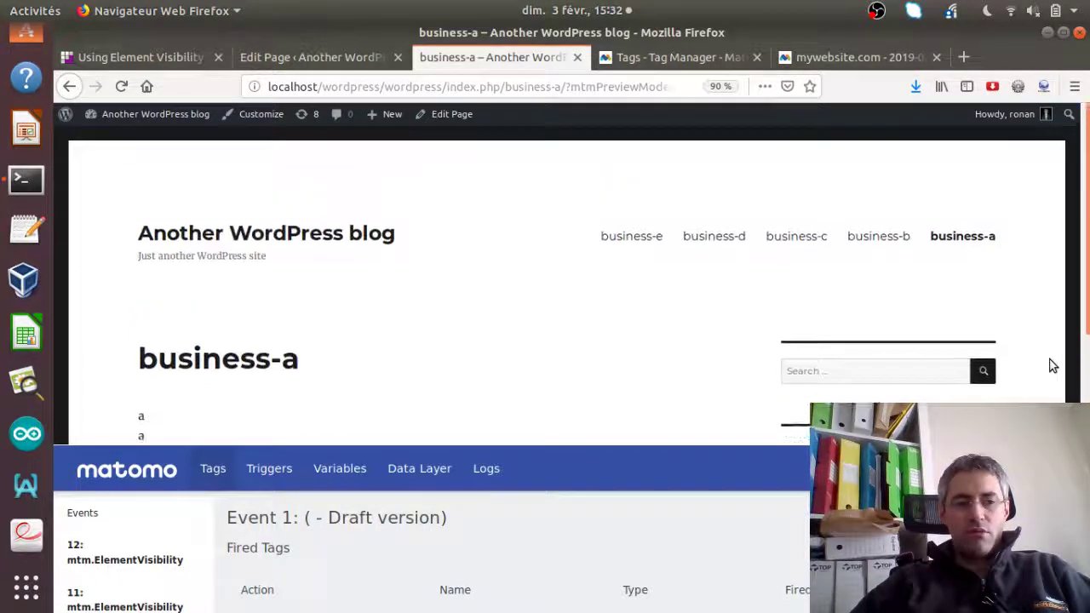
pyautogui.scroll(-2, 1053, 365)
pyautogui.scroll(2, 1052, 365)
pyautogui.scroll(-1, 1052, 366)
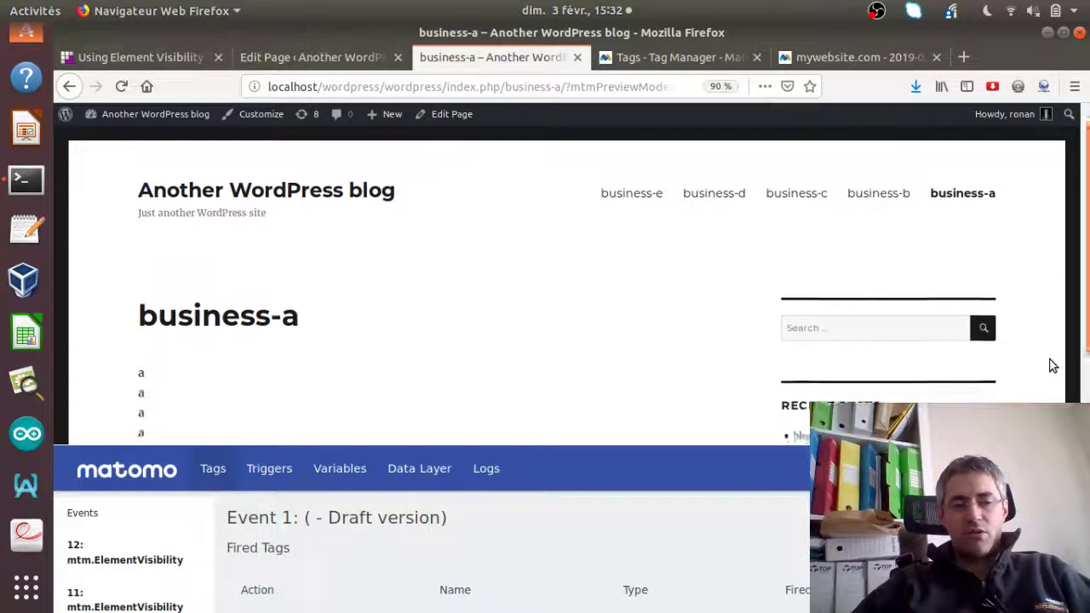
pyautogui.scroll(1, 1053, 365)
pyautogui.scroll(-4, 1053, 366)
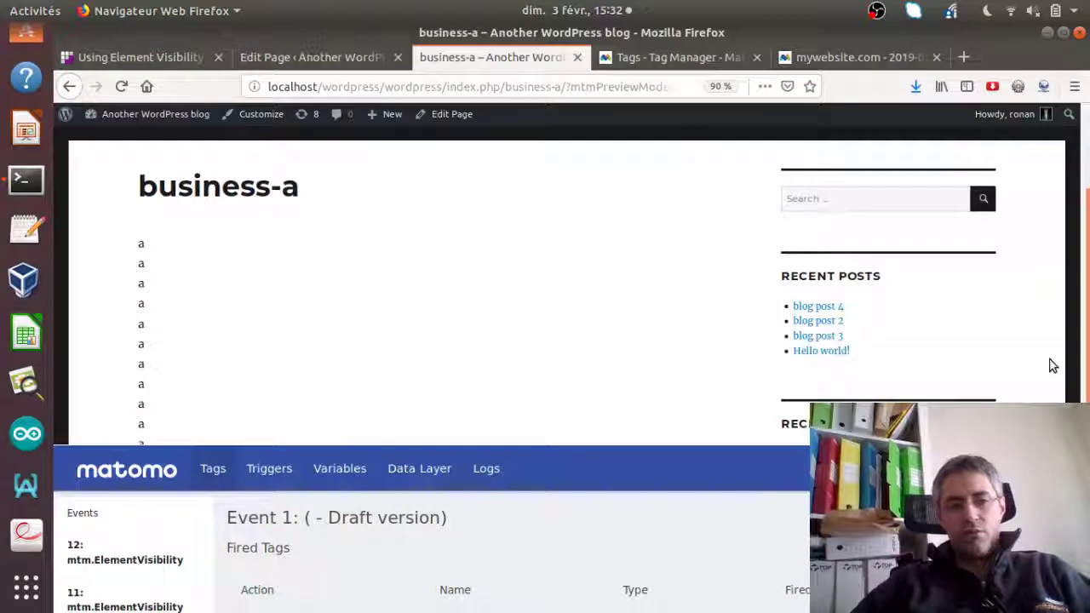
pyautogui.scroll(-3, 1052, 366)
pyautogui.scroll(-4, 1053, 366)
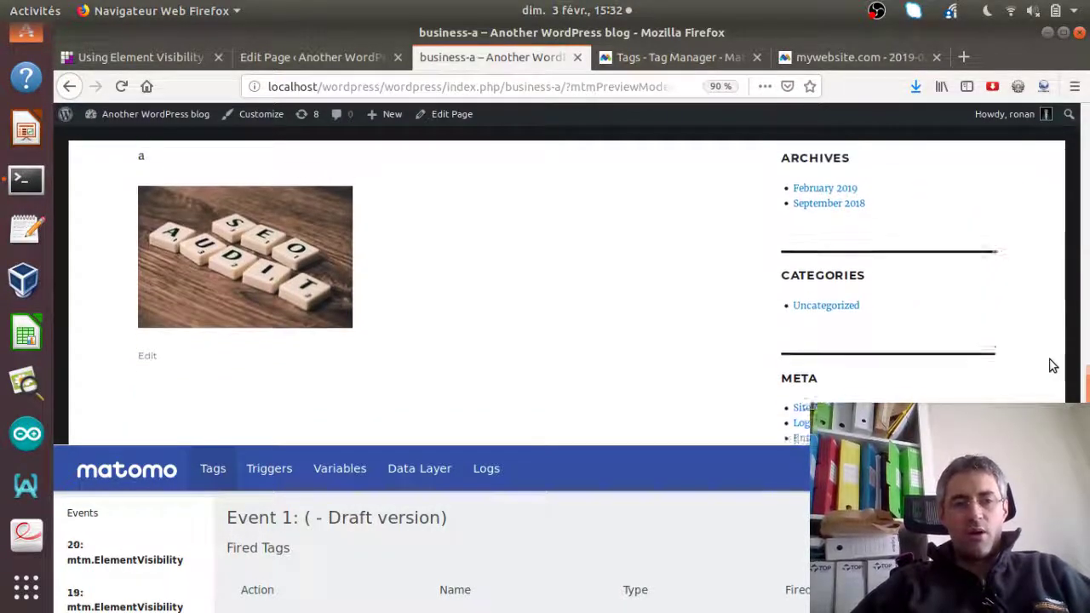
# Bring the business-a page's image in and out of view again, and reload the Visits Log to check its "hello it works" event entry
pyautogui.scroll(2, 1052, 365)
pyautogui.scroll(3, 1052, 366)
pyautogui.scroll(-2, 1052, 365)
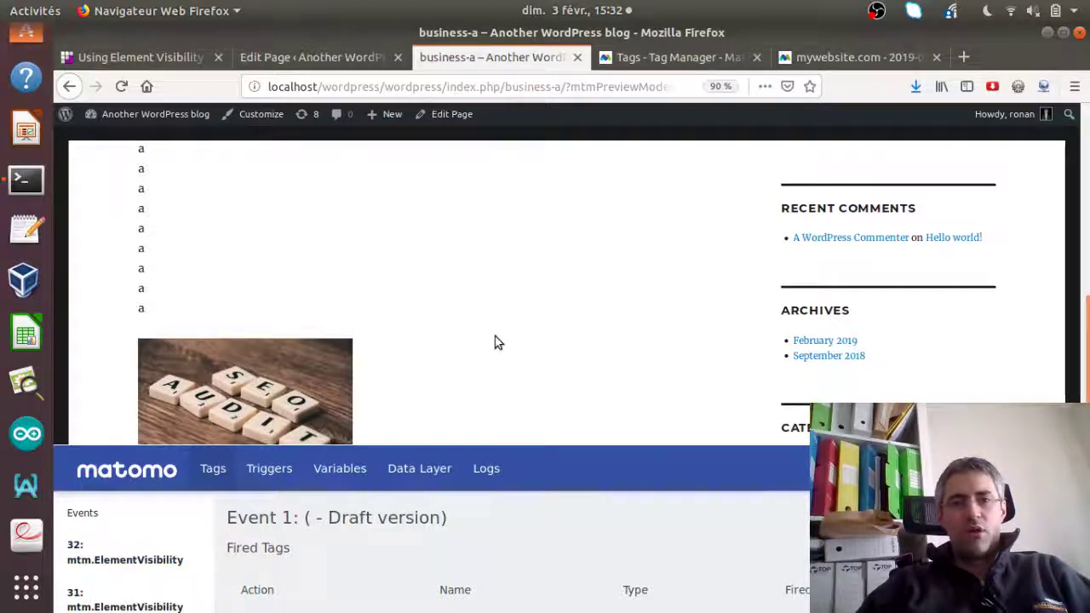
pyautogui.click(812, 61)
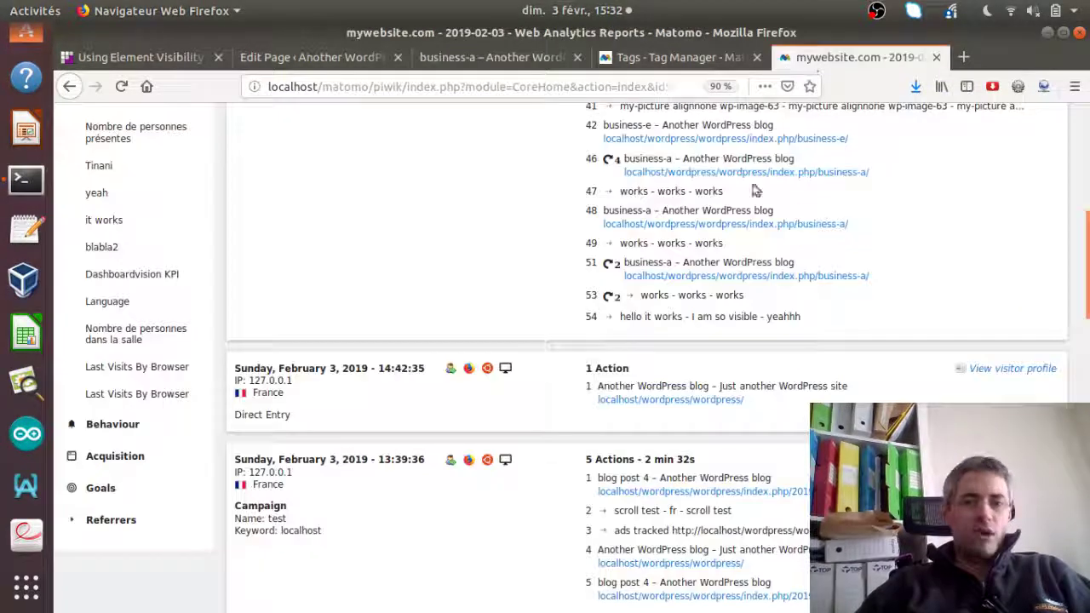
pyautogui.click(121, 86)
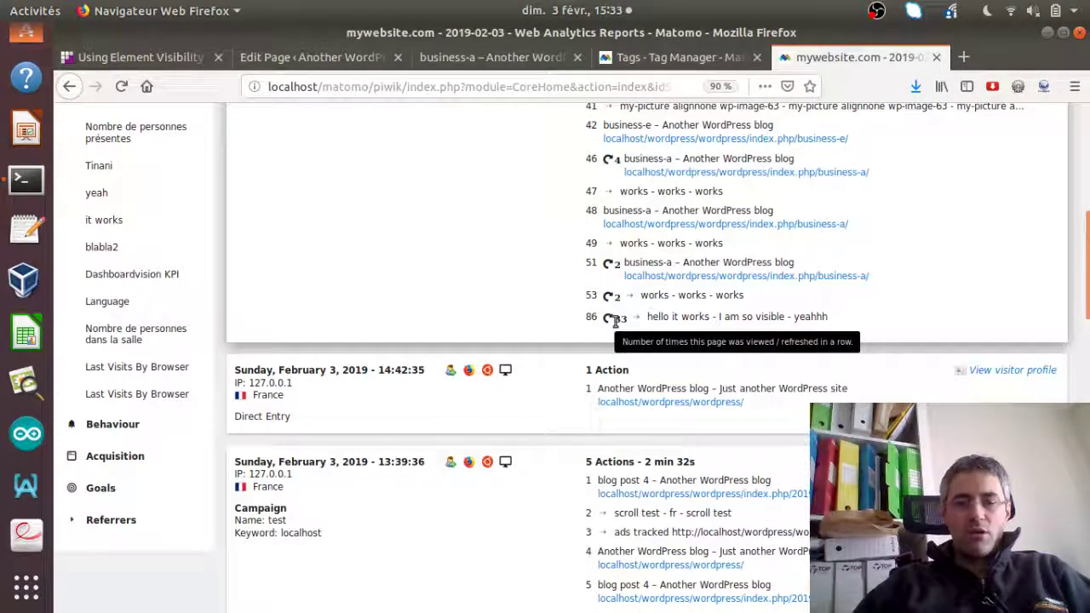
pyautogui.tripleClick(752, 327)
pyautogui.click(545, 300)
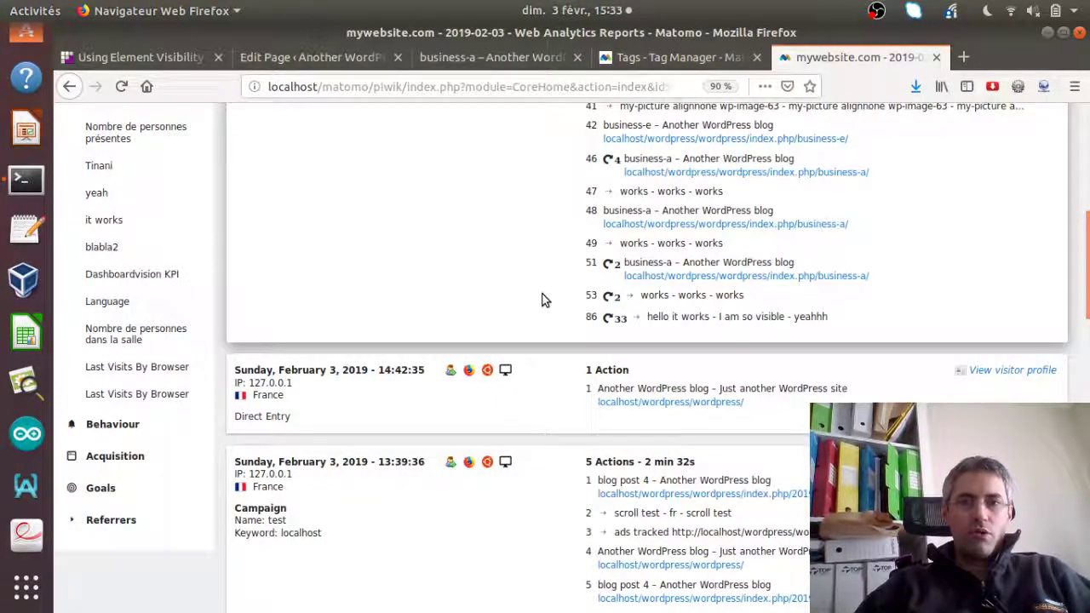
# Review the "Matomo Event track visibility" tag in Tag Manager, from its trigger and event fields up to its name
pyautogui.click(640, 56)
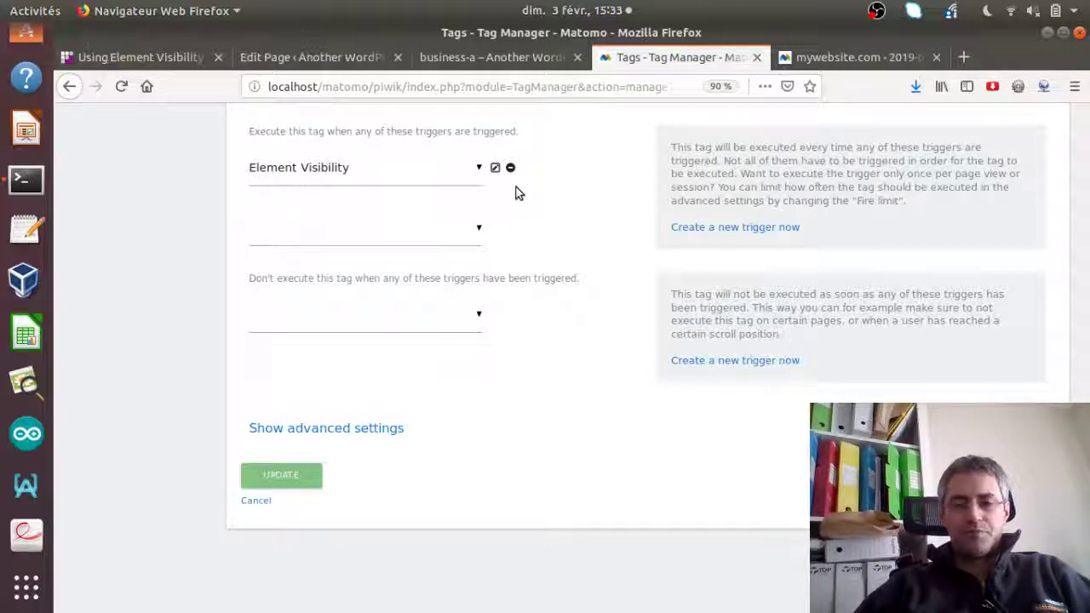
pyautogui.scroll(8, 517, 193)
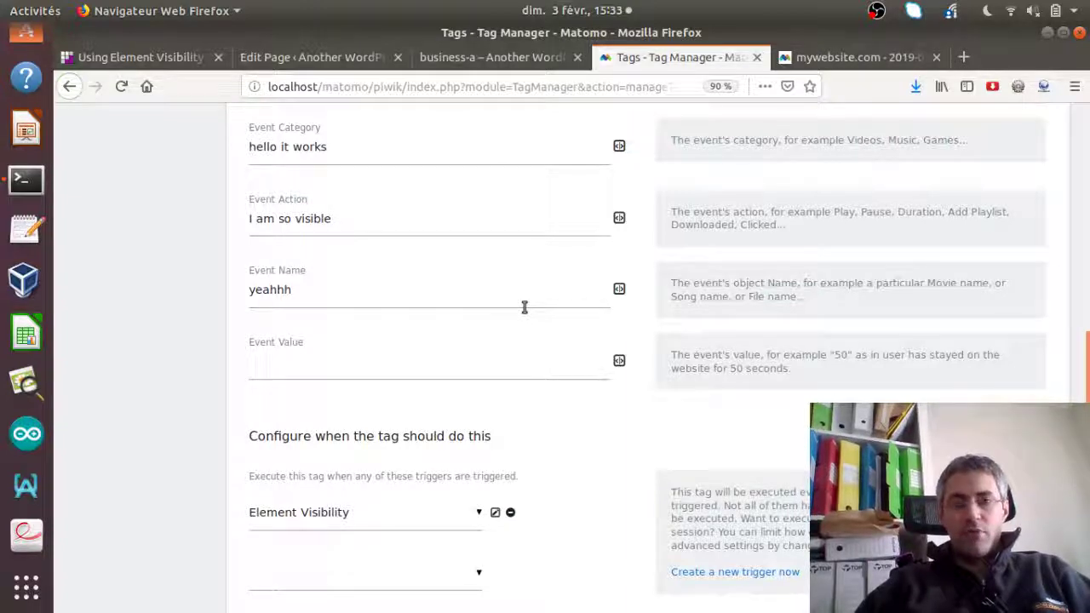
pyautogui.scroll(5, 525, 306)
pyautogui.scroll(8, 524, 308)
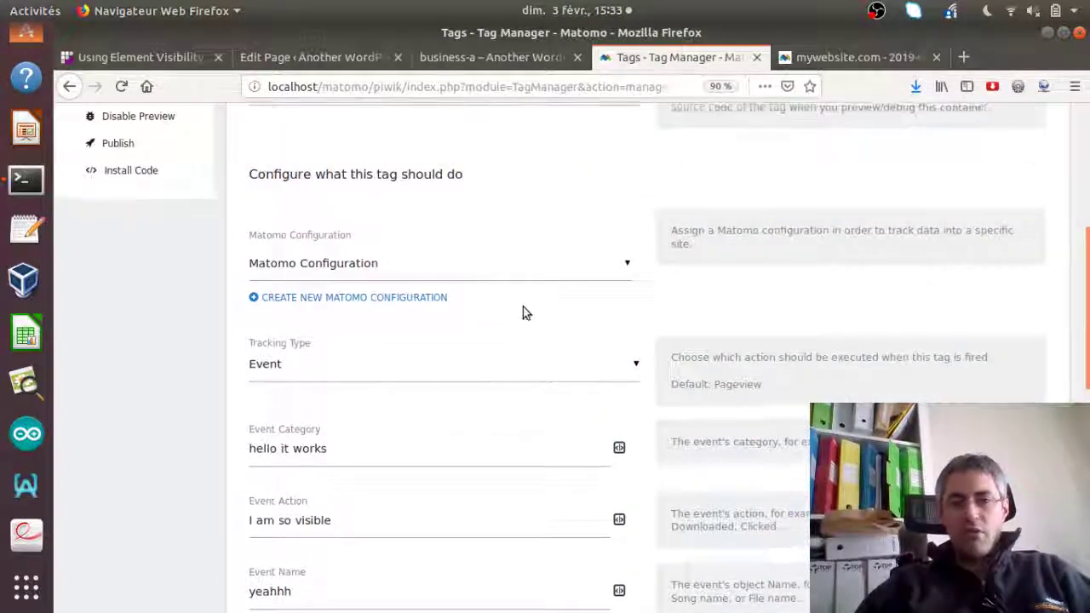
pyautogui.scroll(1, 523, 312)
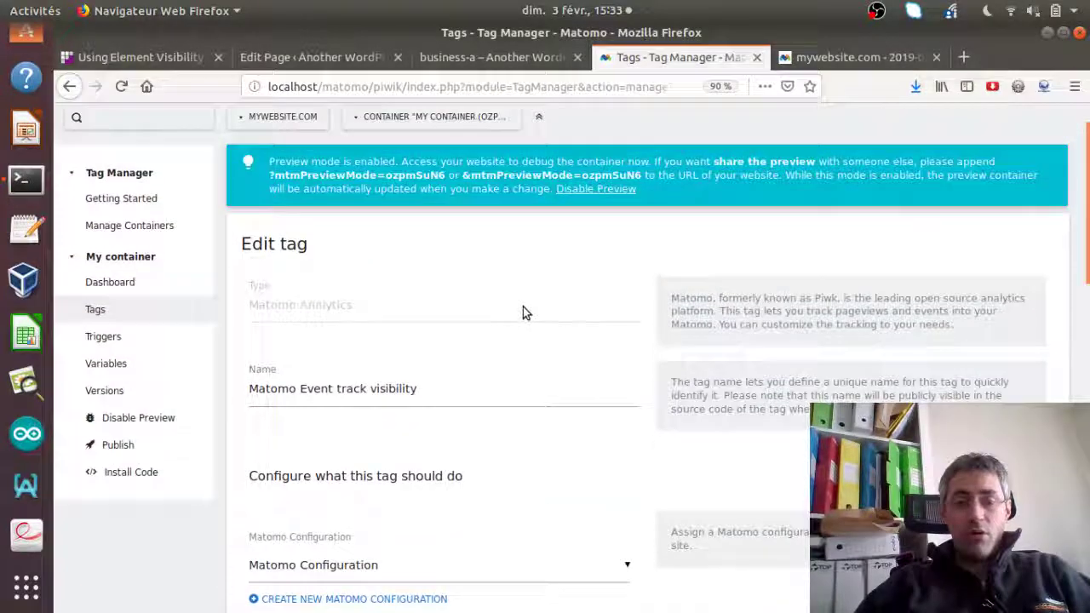